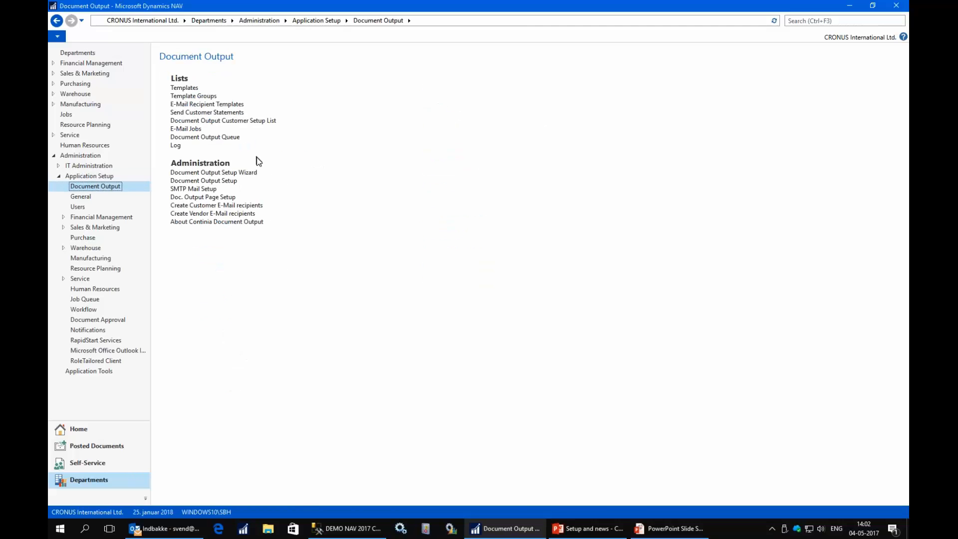
- Launch the Document Output setup wizard with template download left off, advancing to the NAV-PDF engine and report 1316 settings
left_click(228, 173)
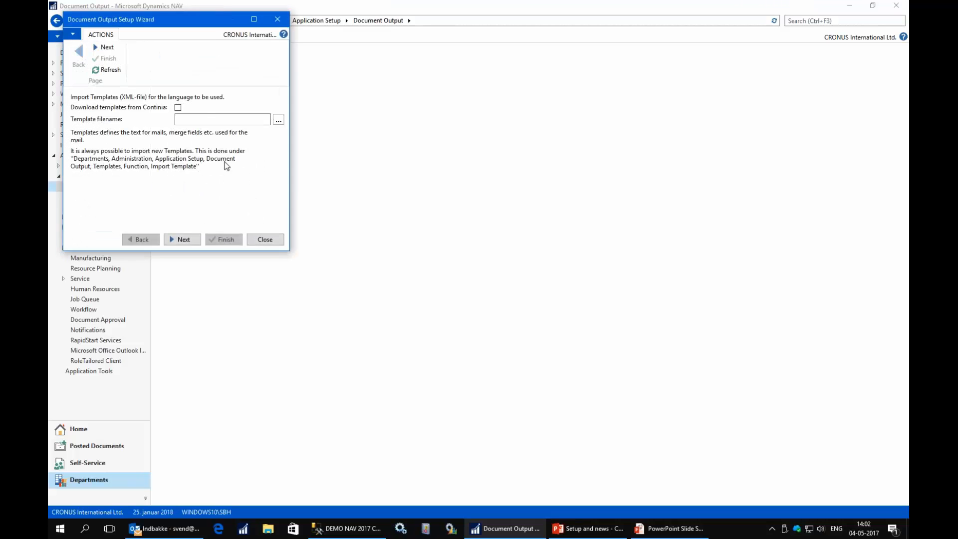
left_click(178, 108)
left_click(177, 108)
left_click(202, 119)
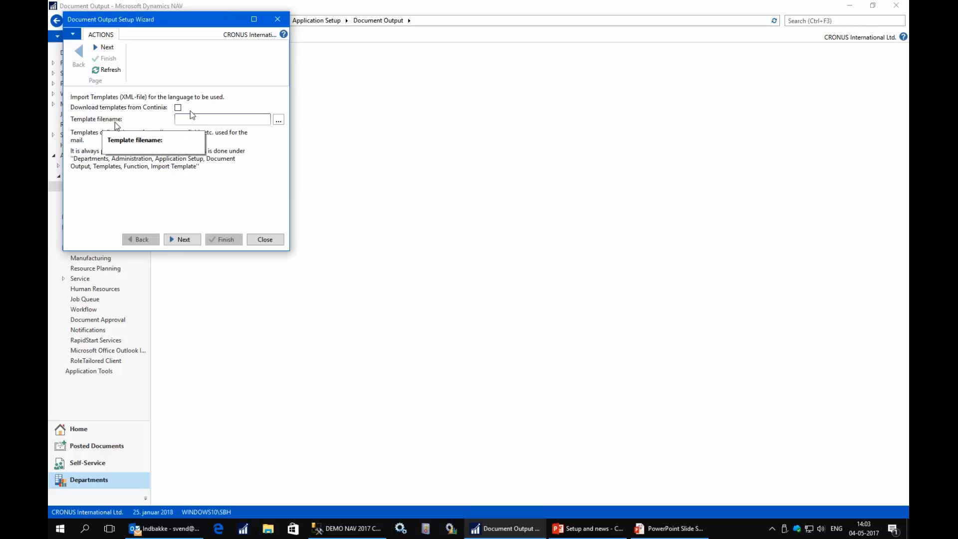
left_click(188, 241)
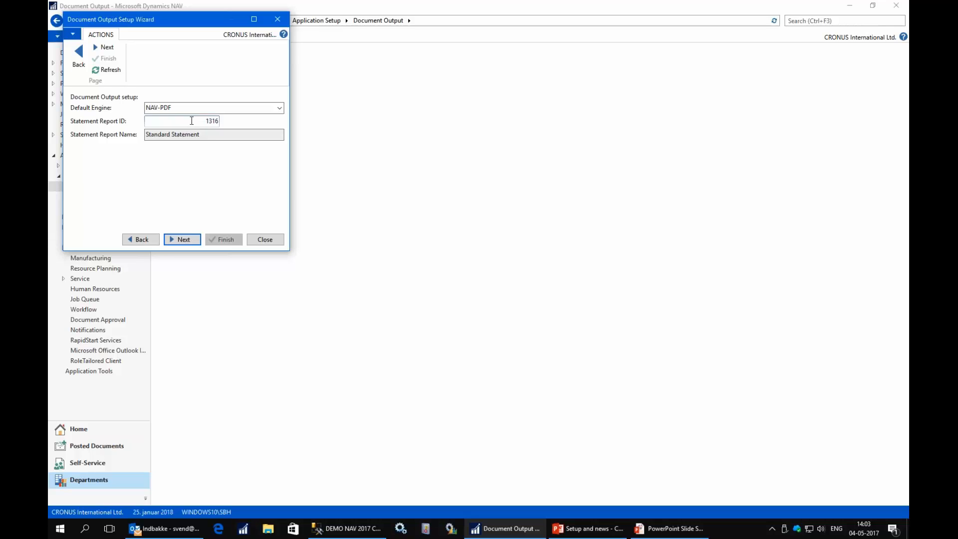
- Advance past the SMTP mail settings and user setup pages to the jobs and add-ins page
left_click(191, 242)
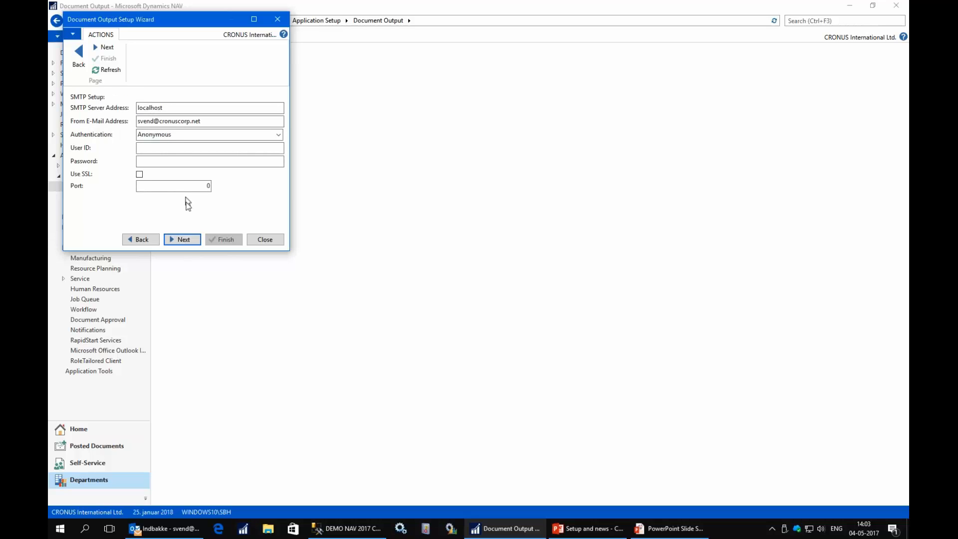
left_click(183, 239)
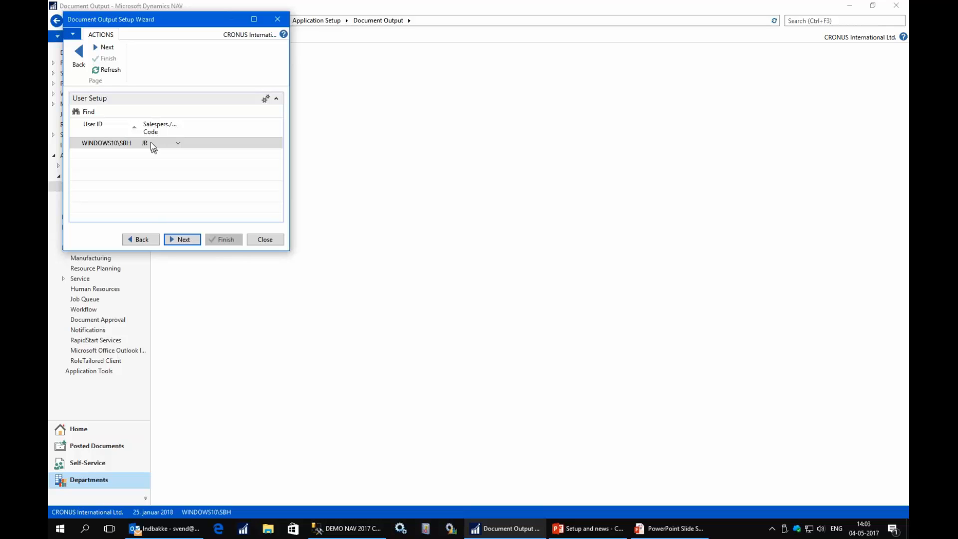
left_click(184, 240)
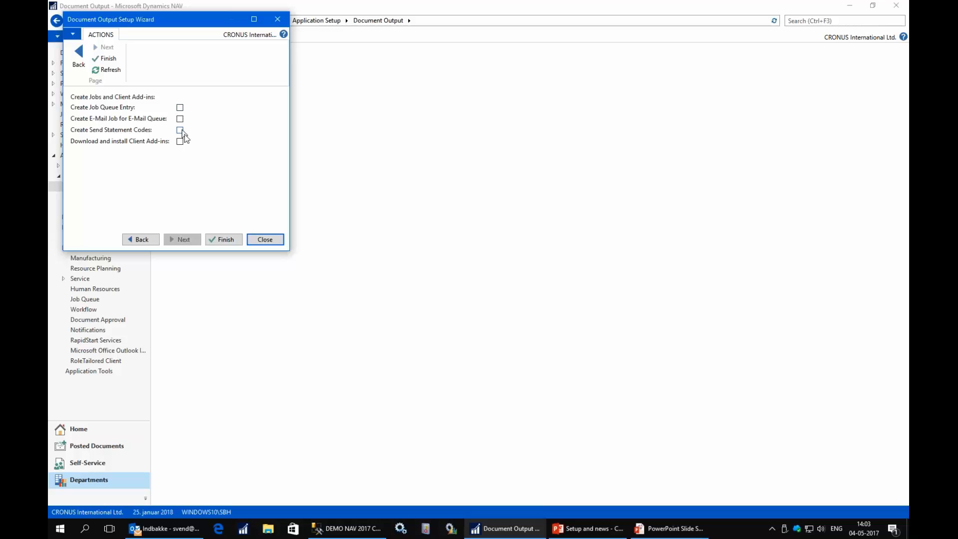
- Leave the job queue, e-mail queue, send statement codes and client add-ins options unticked
left_click(180, 108)
left_click(180, 120)
left_click(179, 130)
left_click(180, 141)
left_click(179, 141)
left_click(180, 129)
left_click(180, 118)
- Close the wizard, open Unhandled Posted Sales Invoices, and e-mail invoice 103007 as an Outlook draft
left_click(264, 241)
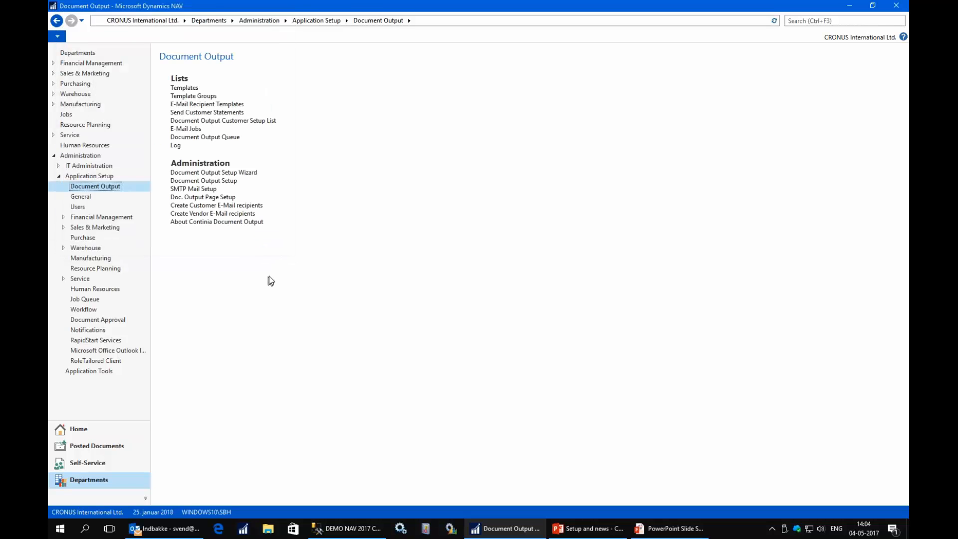
left_click(84, 430)
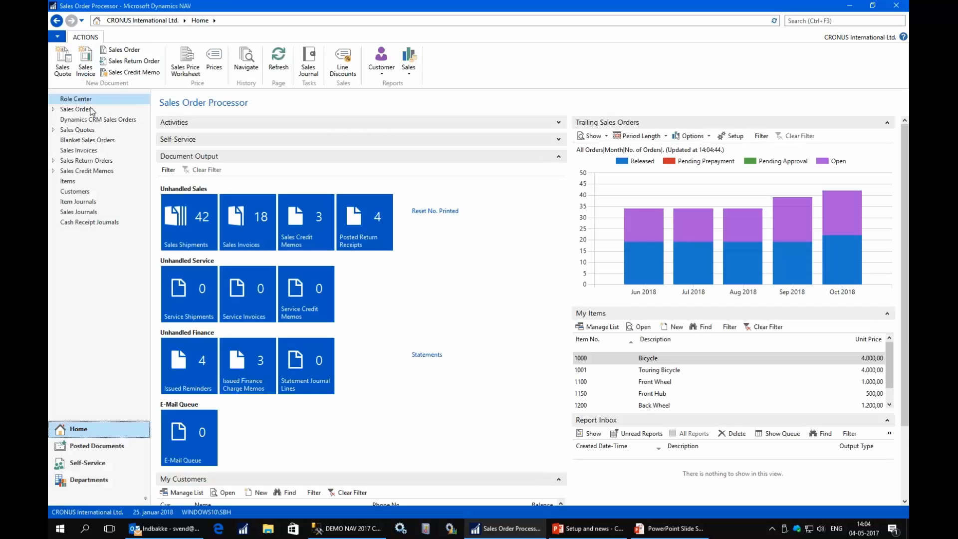
left_click(268, 244)
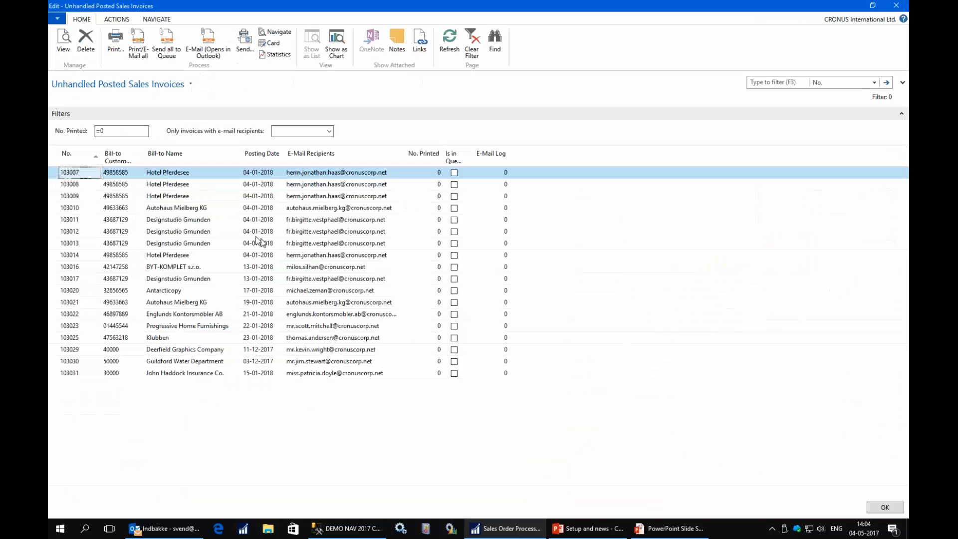
left_click(208, 50)
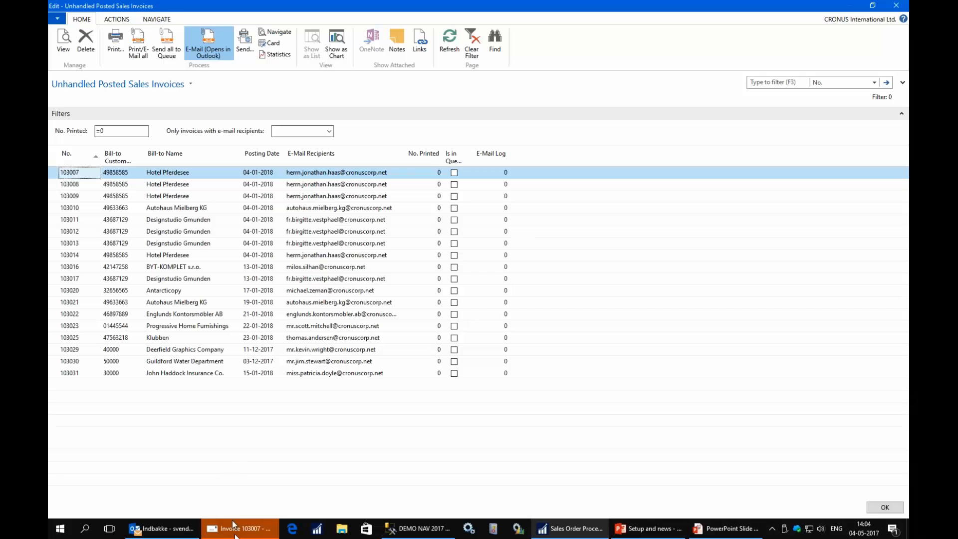
left_click(235, 528)
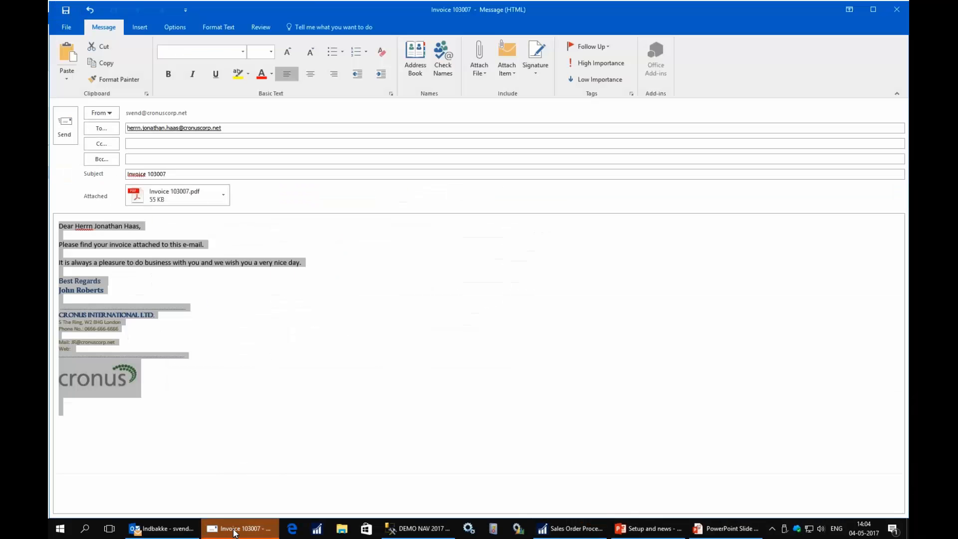
- Check the attached invoice 103007 PDF, then send the e-mail
left_click(182, 197)
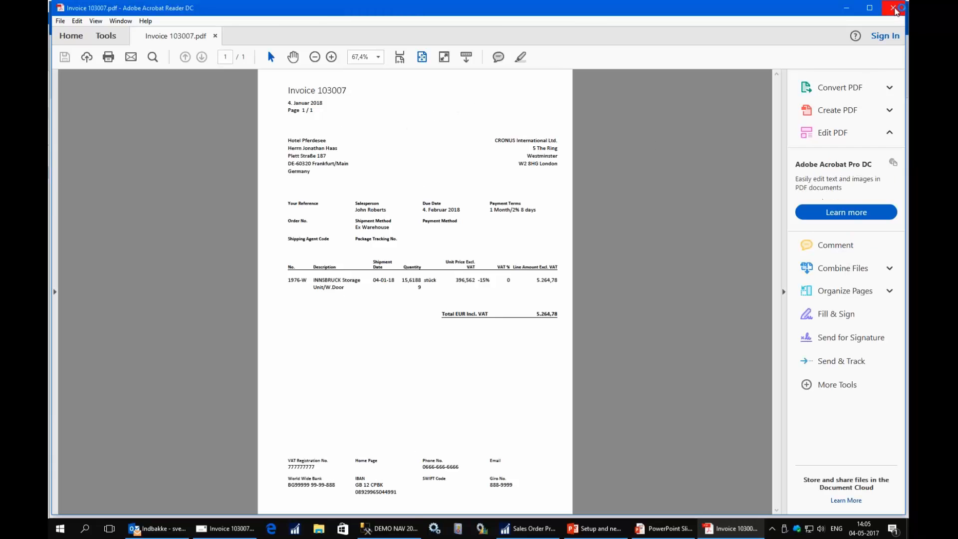
left_click(893, 8)
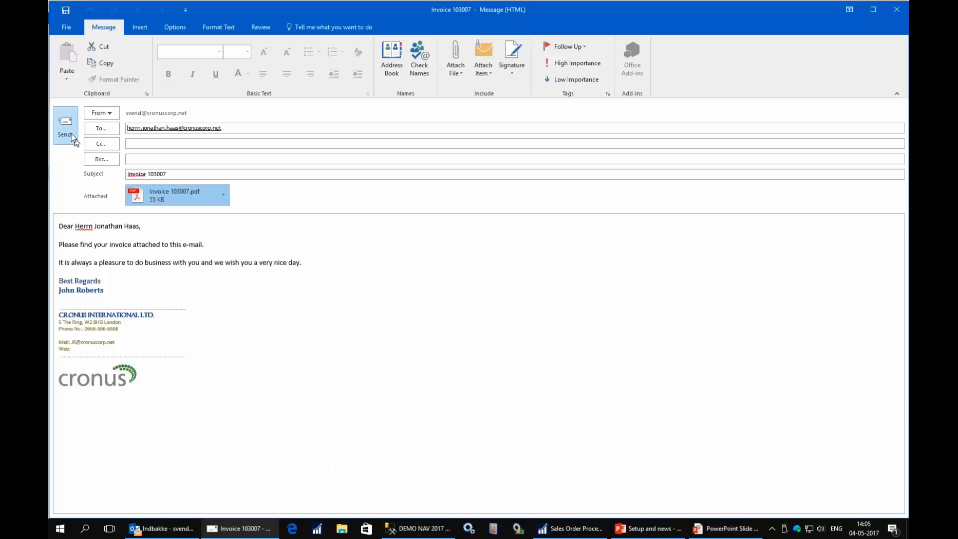
left_click(72, 137)
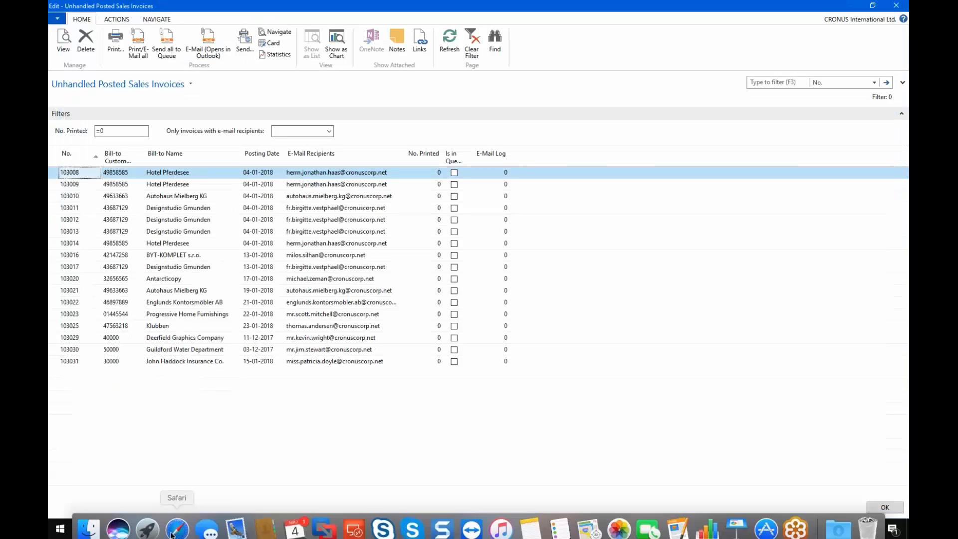
- Confirm the invoice 103007 message arrived in the Outlook inbox, then return to Dynamics NAV
left_click(176, 520)
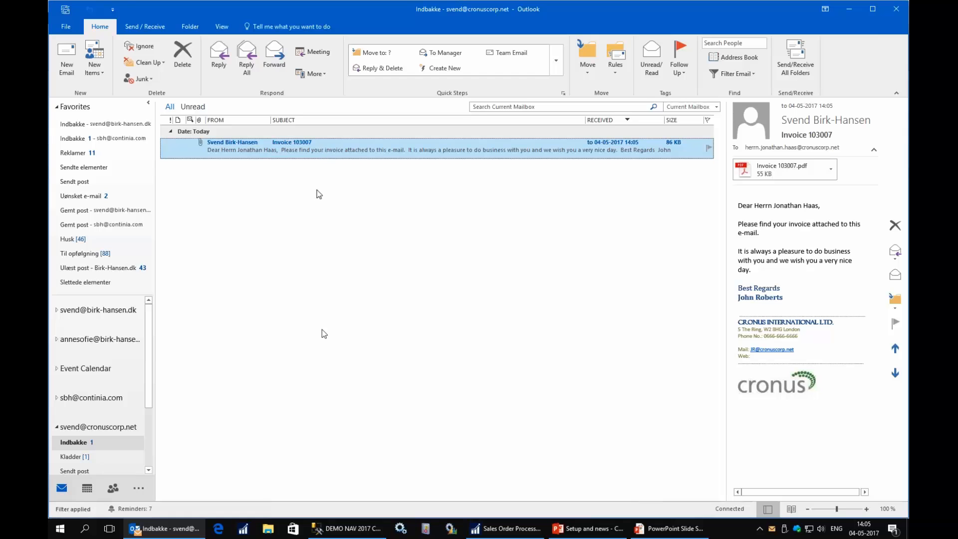
double_click(252, 152)
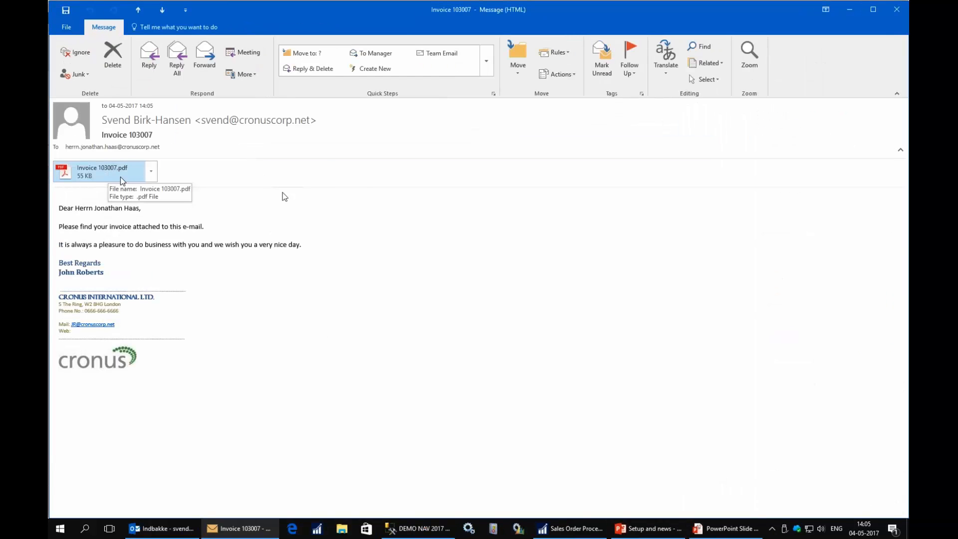
left_click(897, 9)
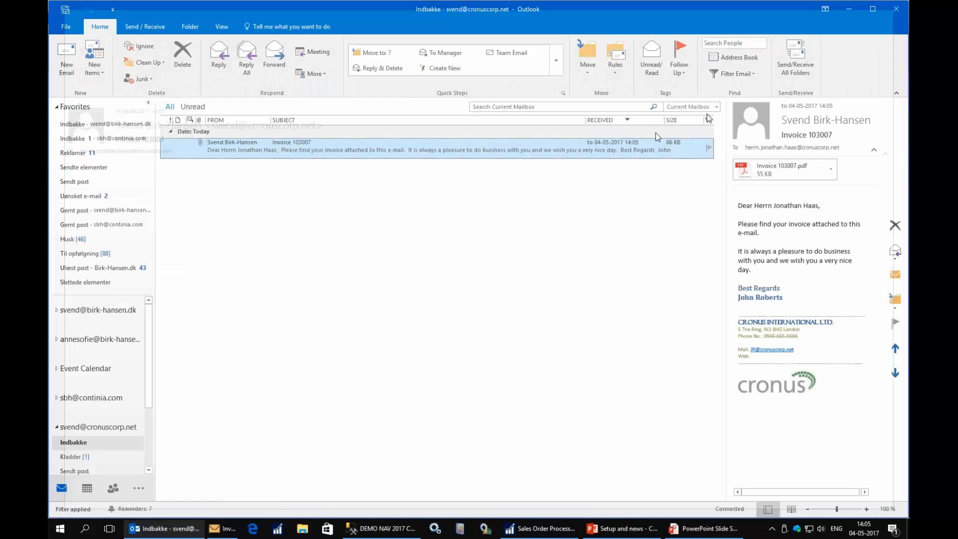
left_click(526, 534)
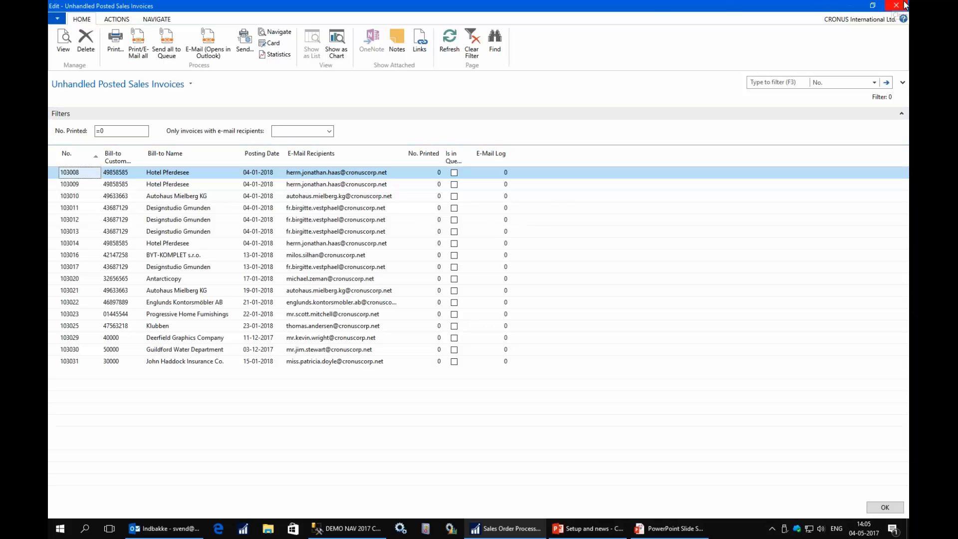
- Return home and open the Document Output page by searching for 'output'
mouse_move(904, 1)
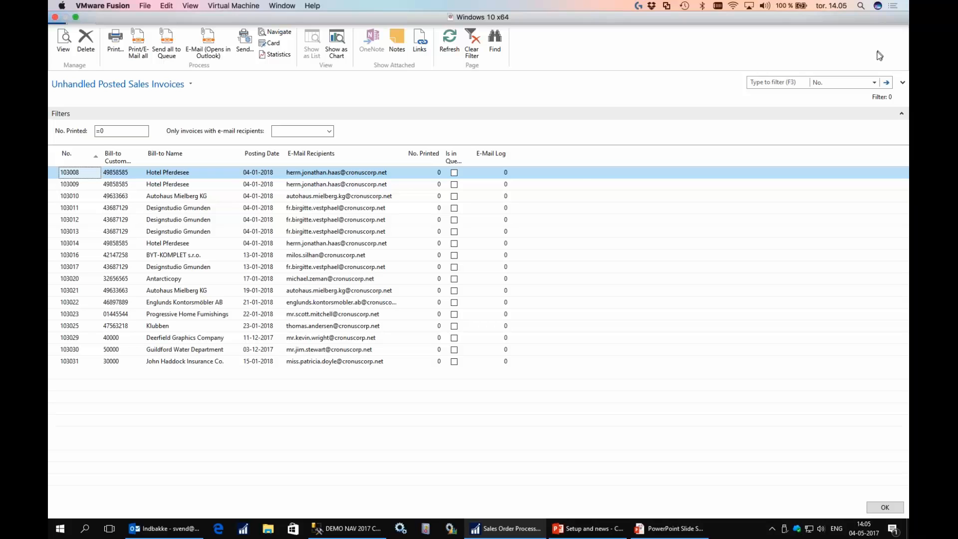
key("Escape")
left_click(824, 20)
type("o")
type("put")
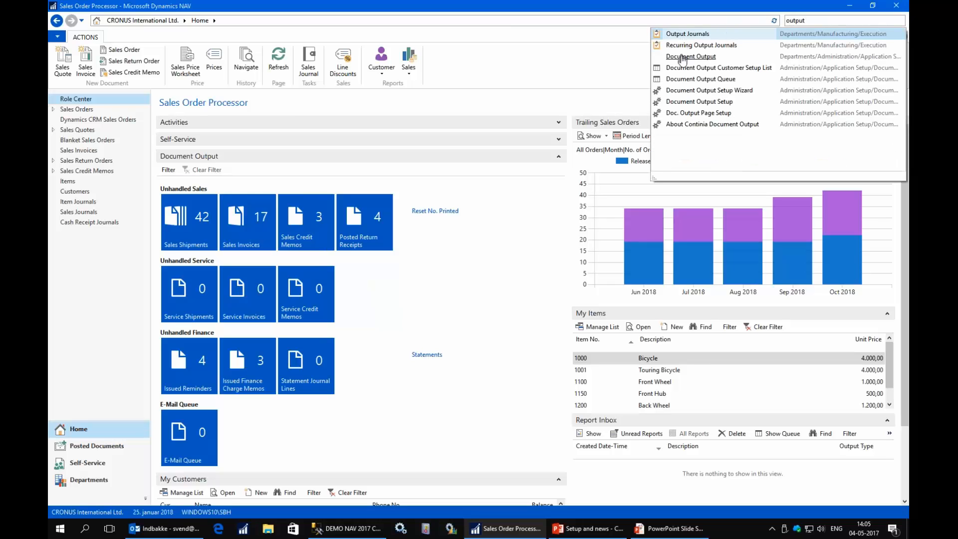
left_click(718, 57)
- Open the SALESORDER e-mail template card for report 1305 from the Templates list
left_click(187, 89)
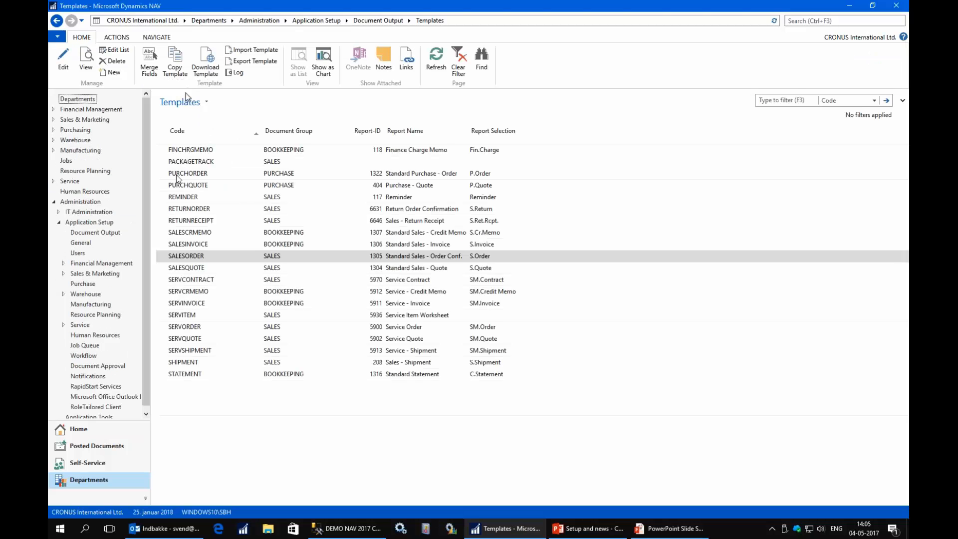
left_click(178, 255)
double_click(181, 258)
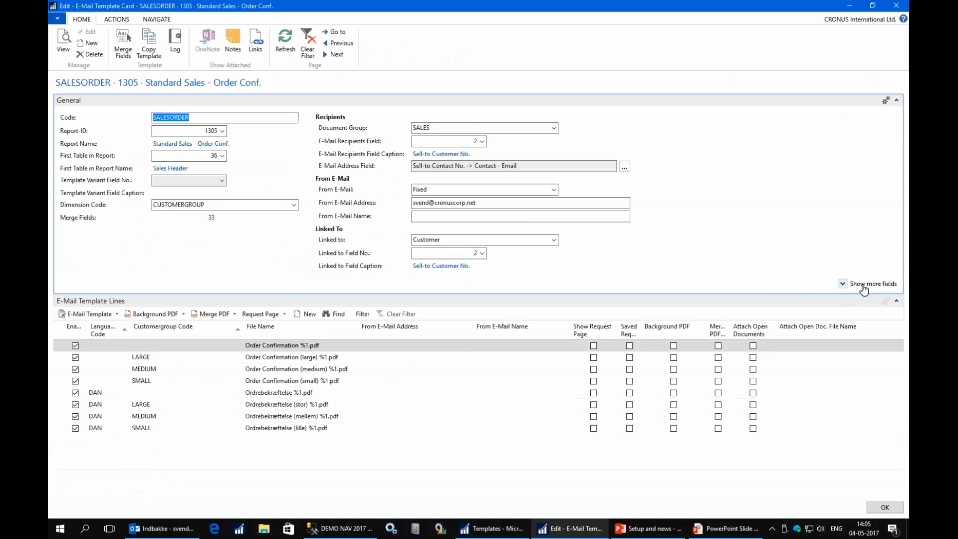
- Show the extra template fields, browse the variant field list unchanged, then open the E-Mail Address field chooser
left_click(859, 290)
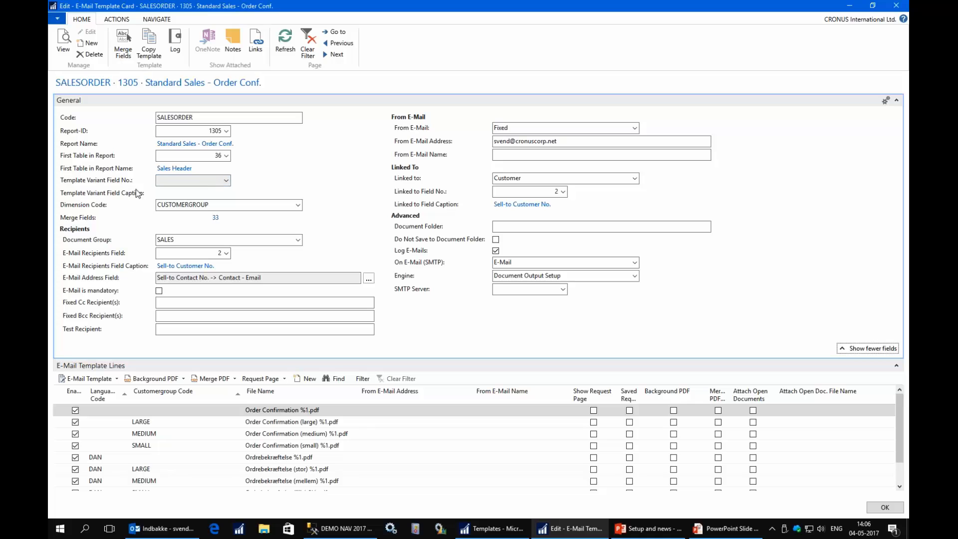
left_click(227, 181)
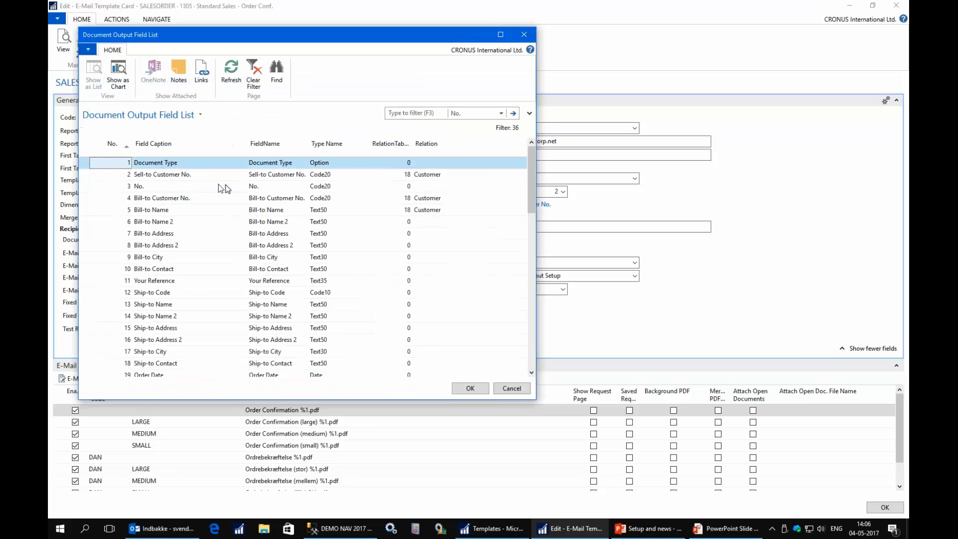
scroll(208, 294, "down", 4)
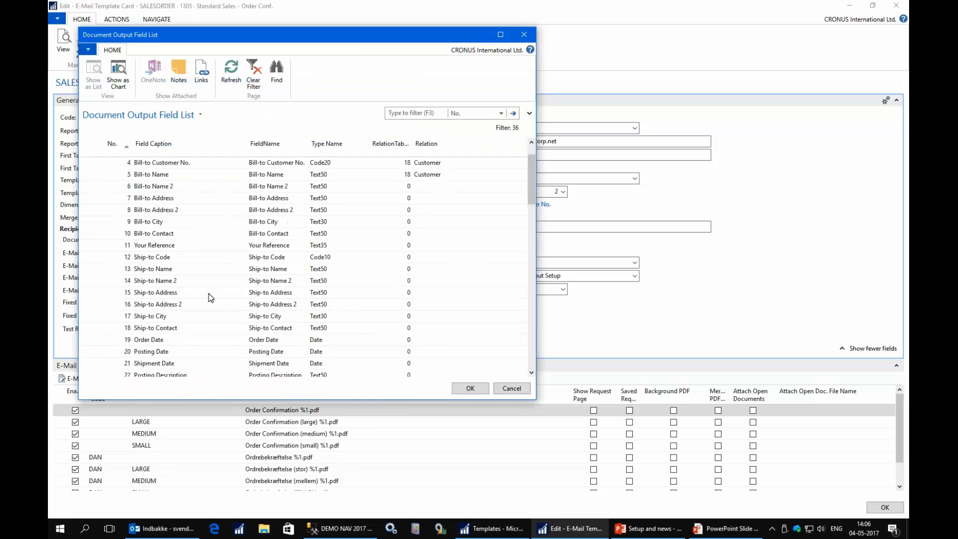
scroll(209, 295, "down", 1)
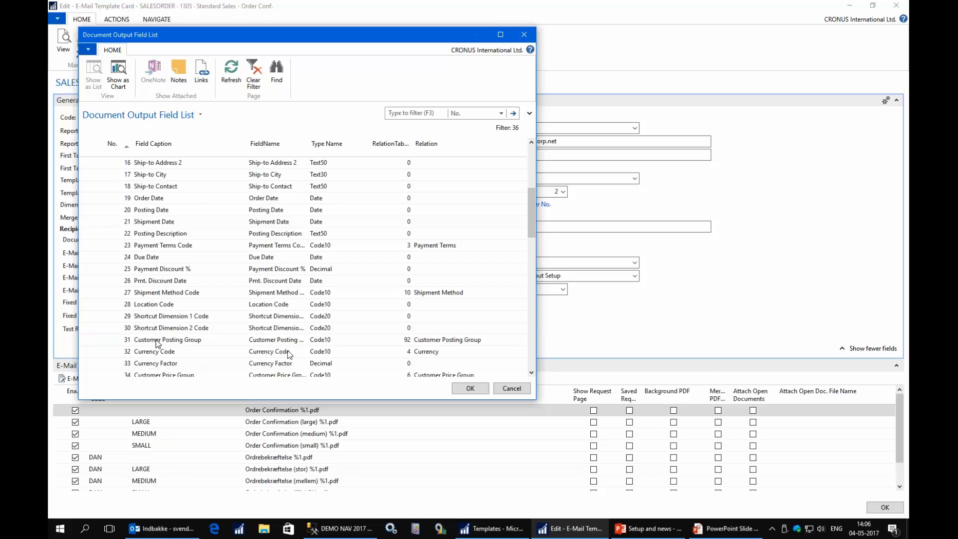
left_click(512, 388)
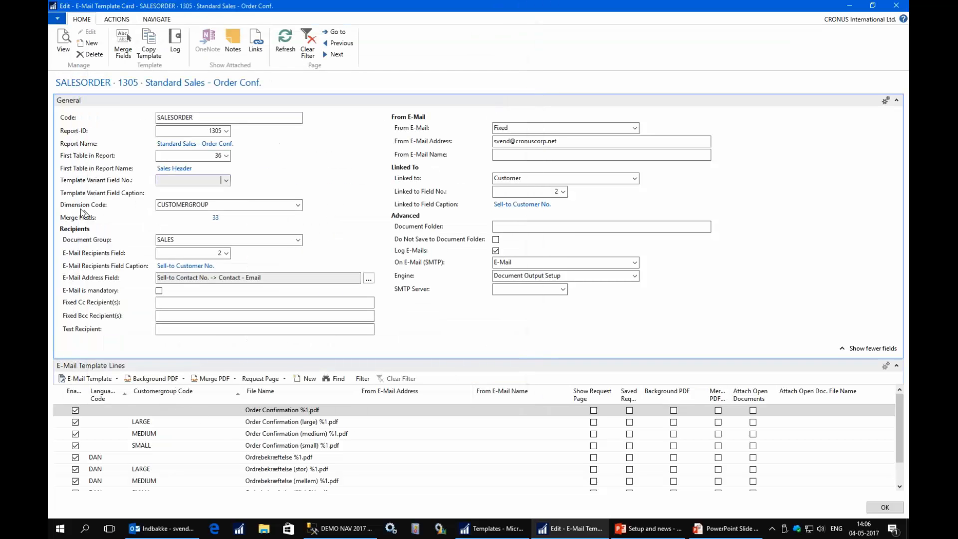
left_click(219, 205)
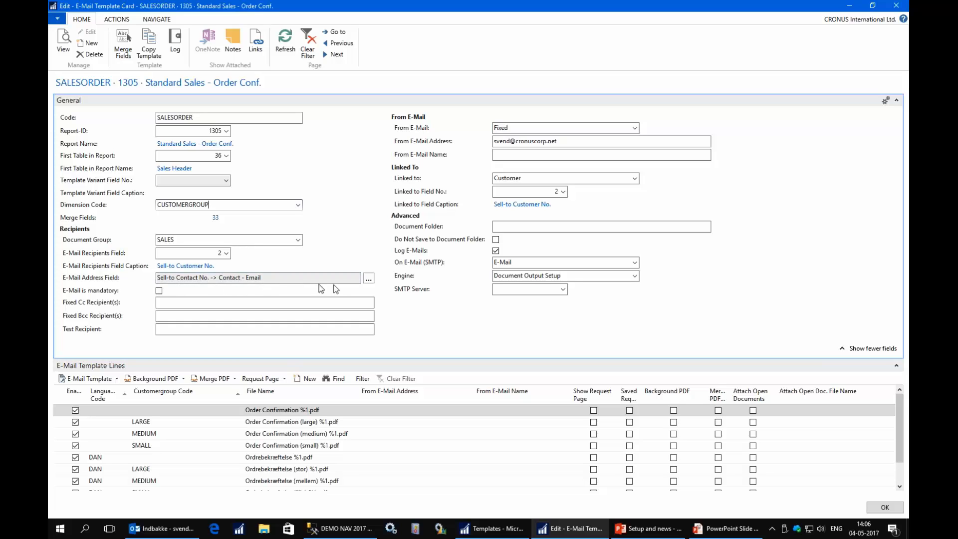
left_click(368, 279)
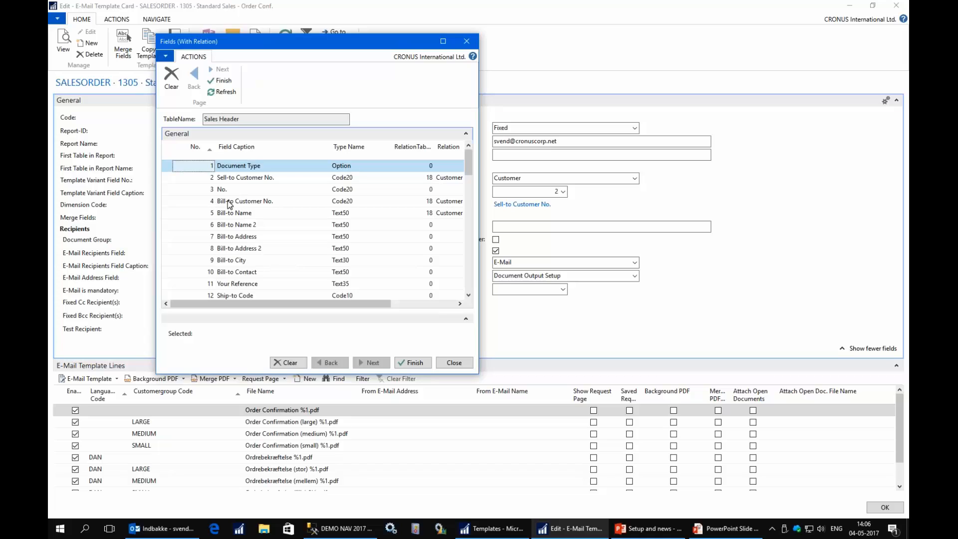
- Set the E-Mail Address Field to Sell-to Contact No. -> Contact - Email and close the chooser
left_click(229, 201)
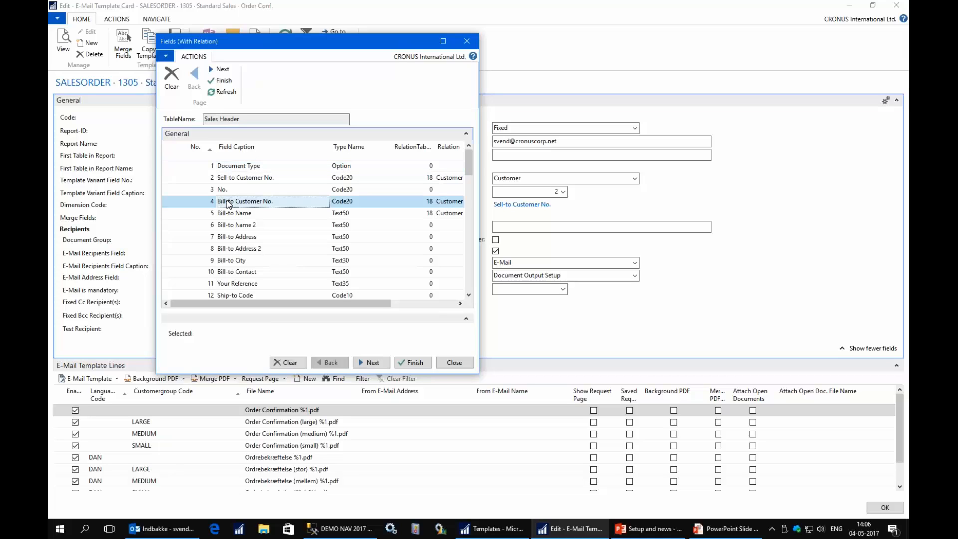
left_click(373, 368)
scroll(380, 253, "down", 10)
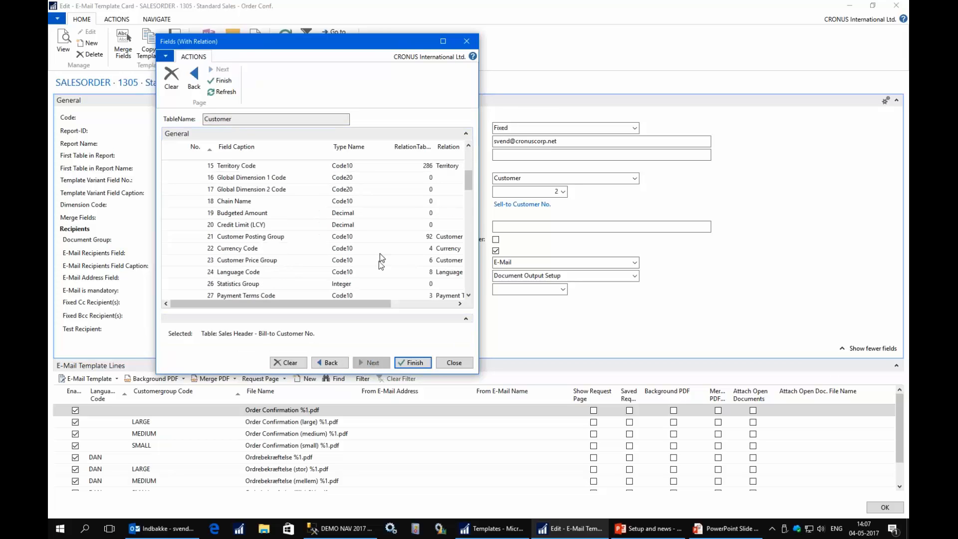
scroll(377, 267, "down", 20)
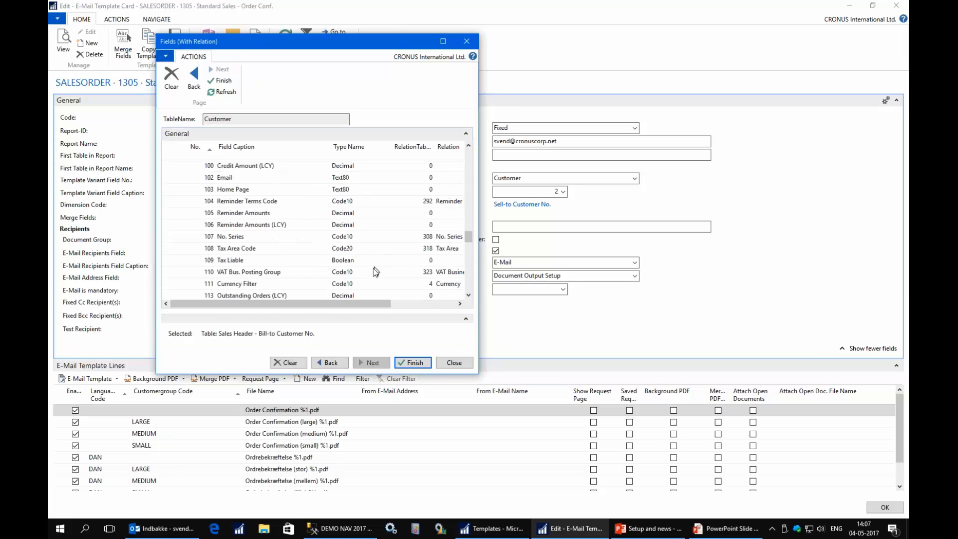
left_click(232, 178)
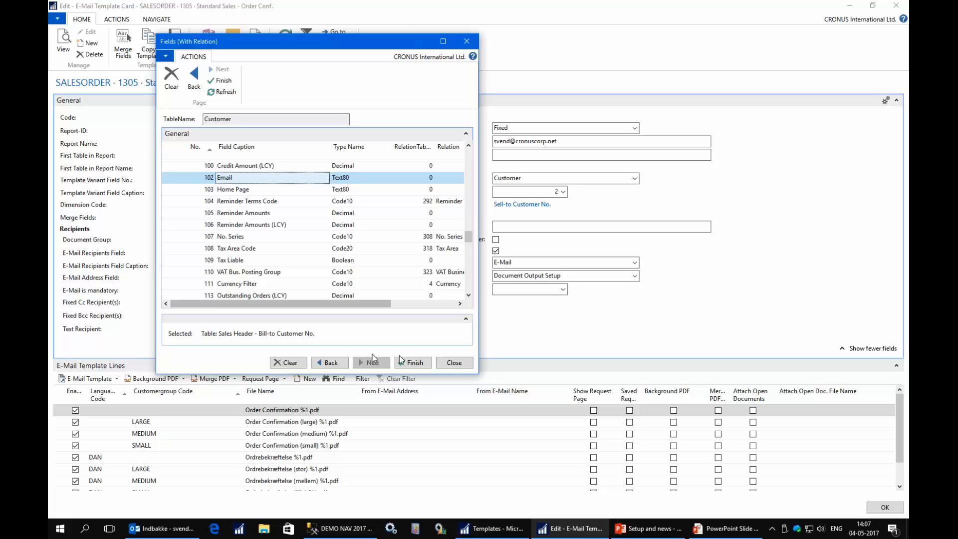
left_click(453, 365)
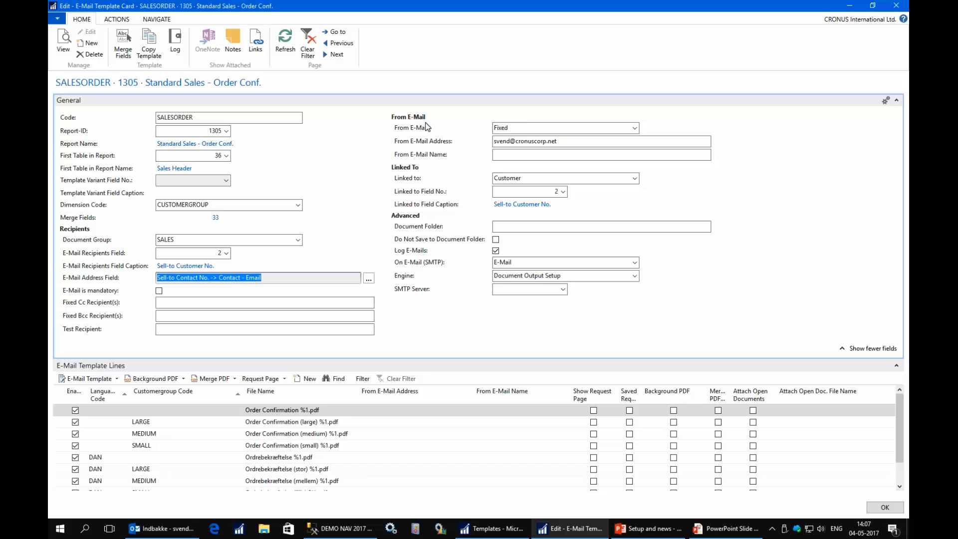
- Keep From E-Mail as Fixed and enter the Document Folder path \\server\pdffolder\%4\
left_click(590, 126)
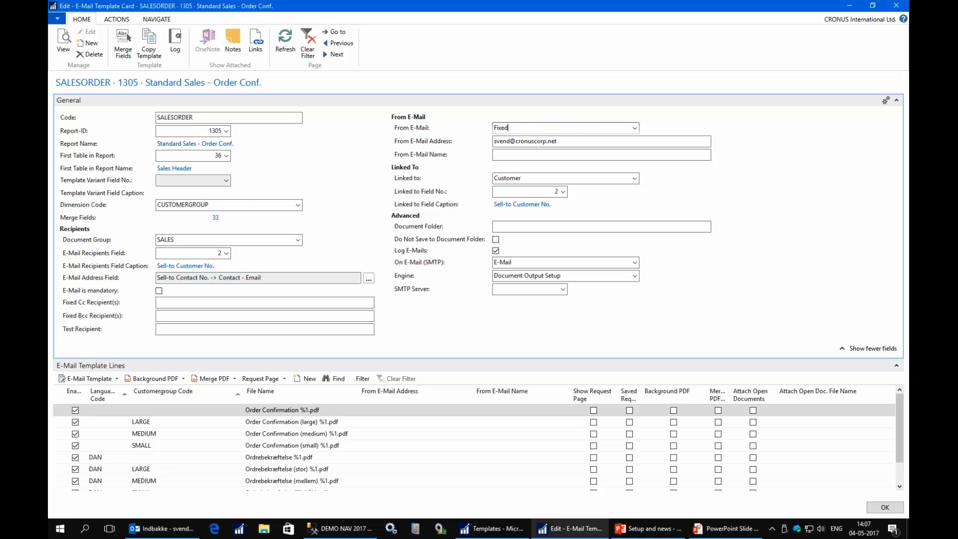
left_click(634, 128)
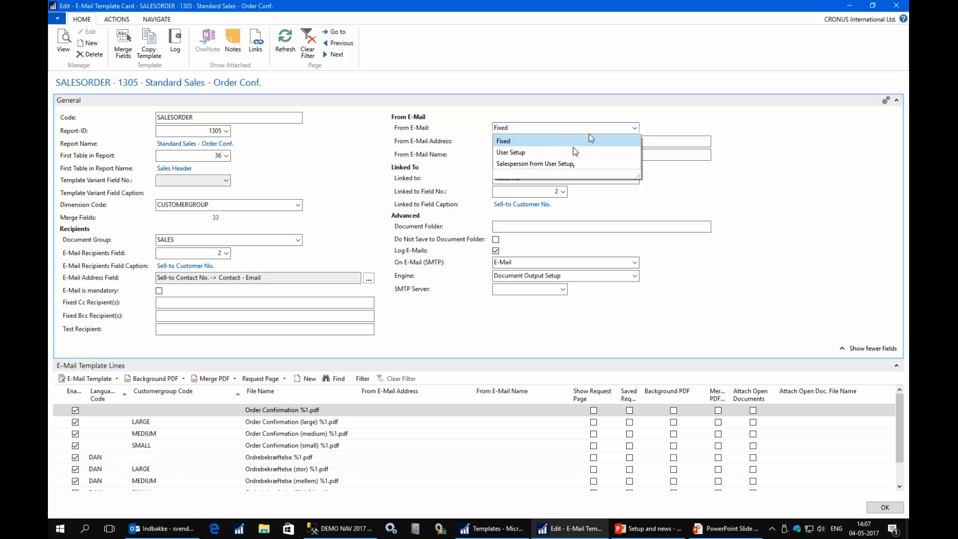
left_click(602, 129)
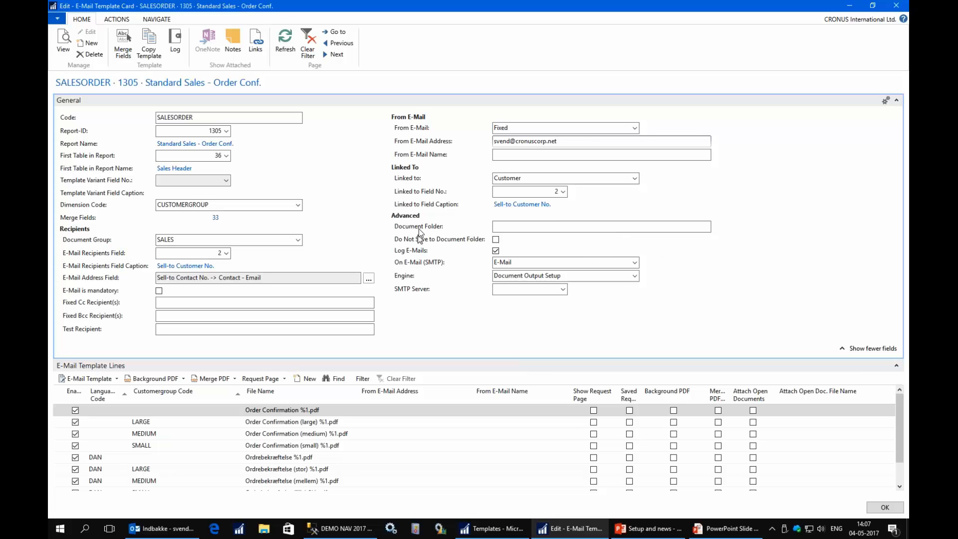
left_click(502, 225)
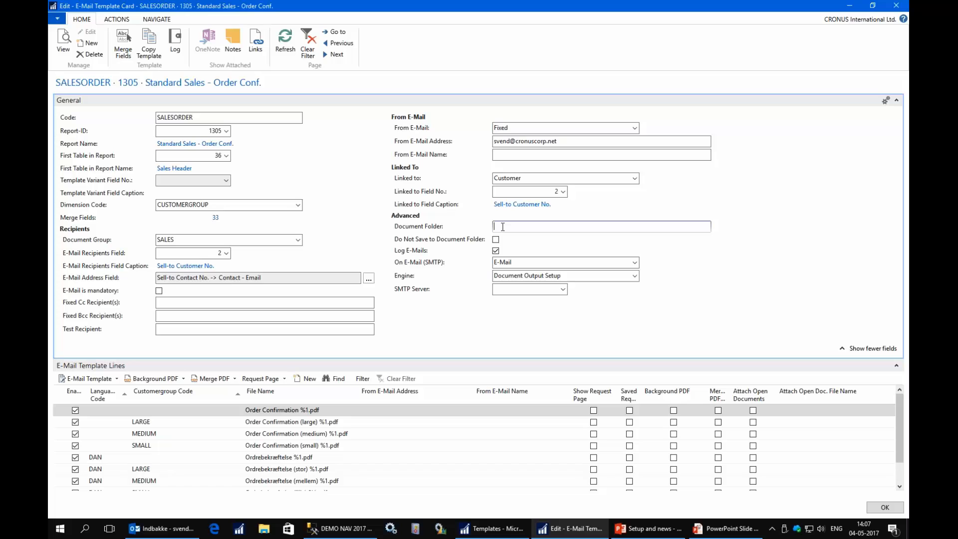
type("\\\\server\\pdffolder\\%4\\")
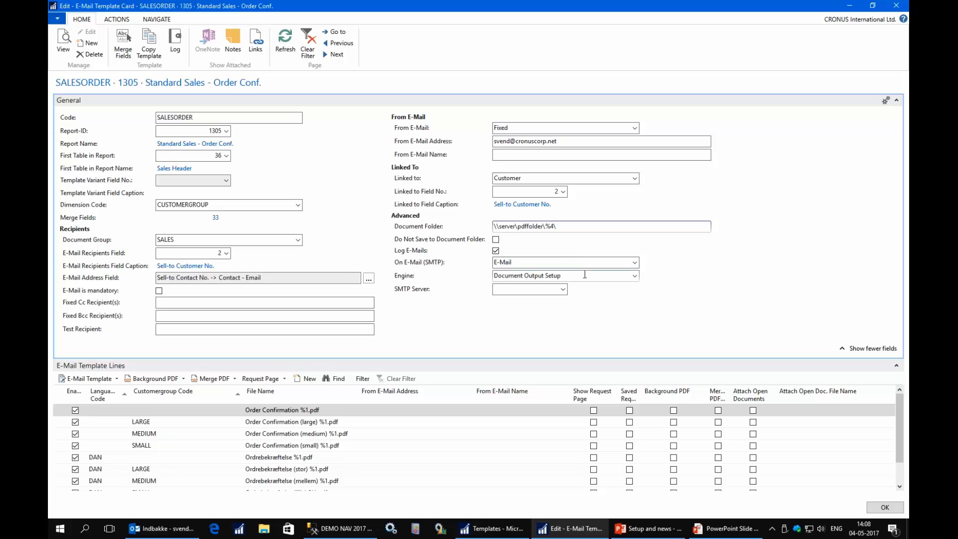
left_click(124, 50)
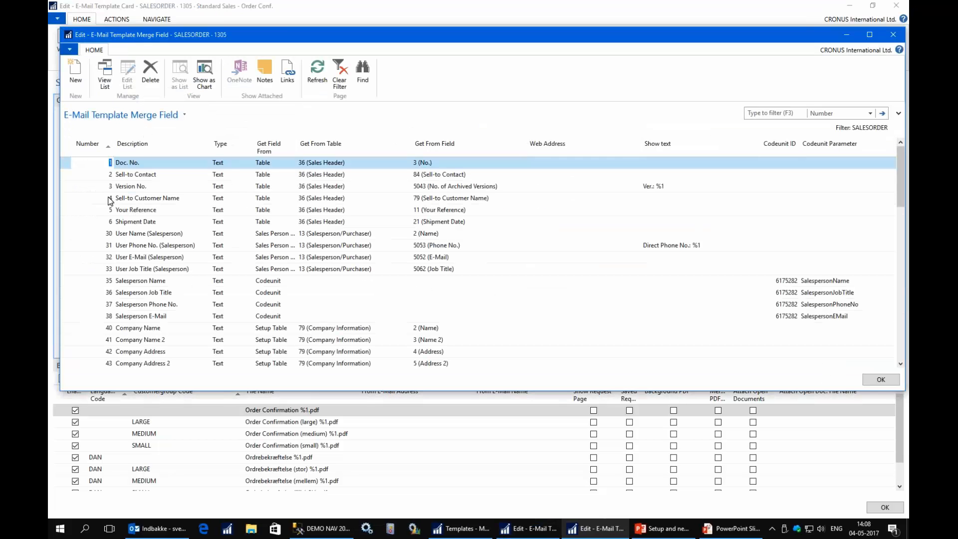
left_click(108, 198)
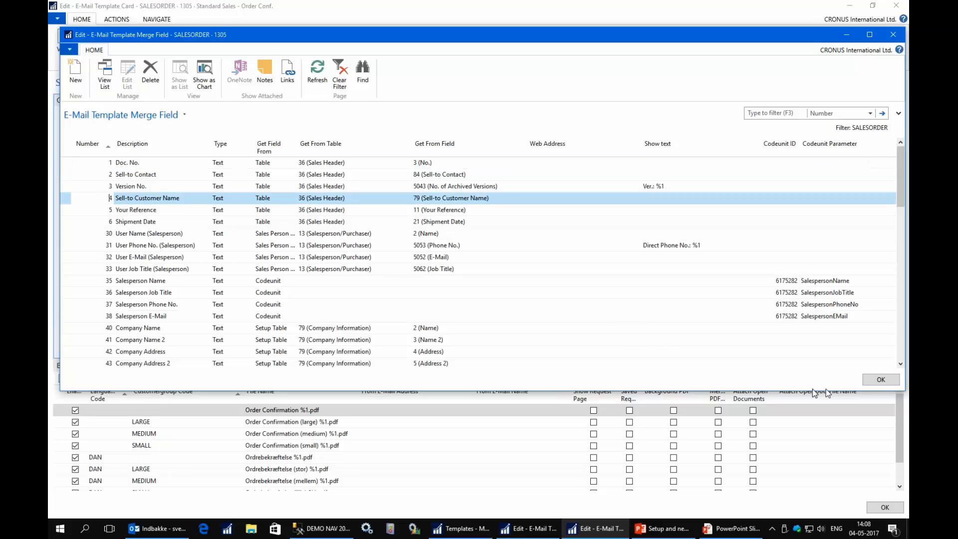
left_click(880, 380)
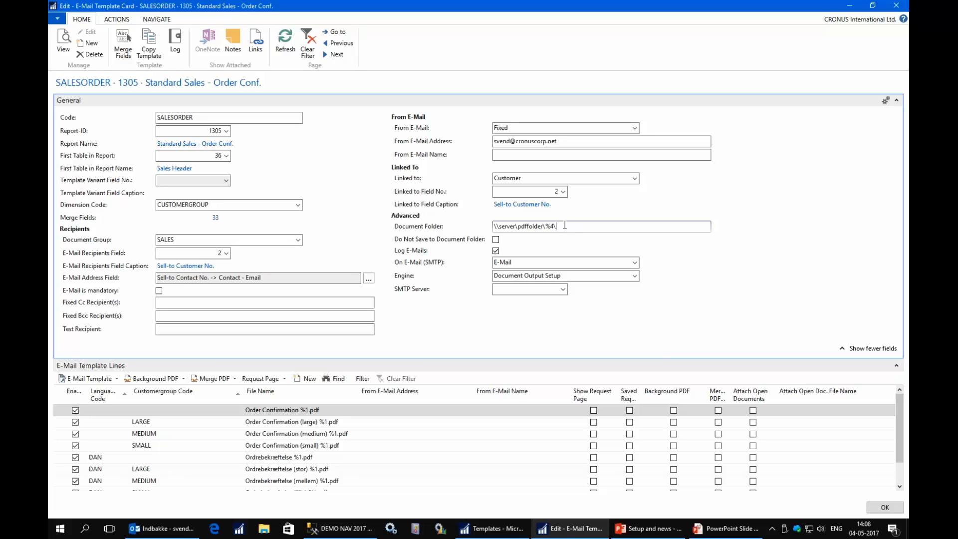
- Select and delete the entire Document Folder path, leaving it empty
left_click_drag(565, 224, 491, 215)
key("Delete")
left_click(499, 264)
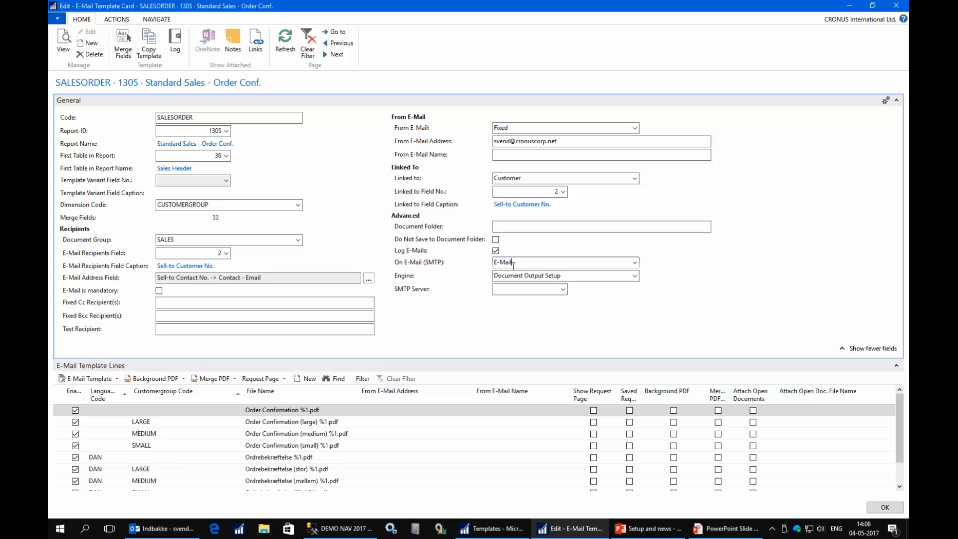
left_click(634, 264)
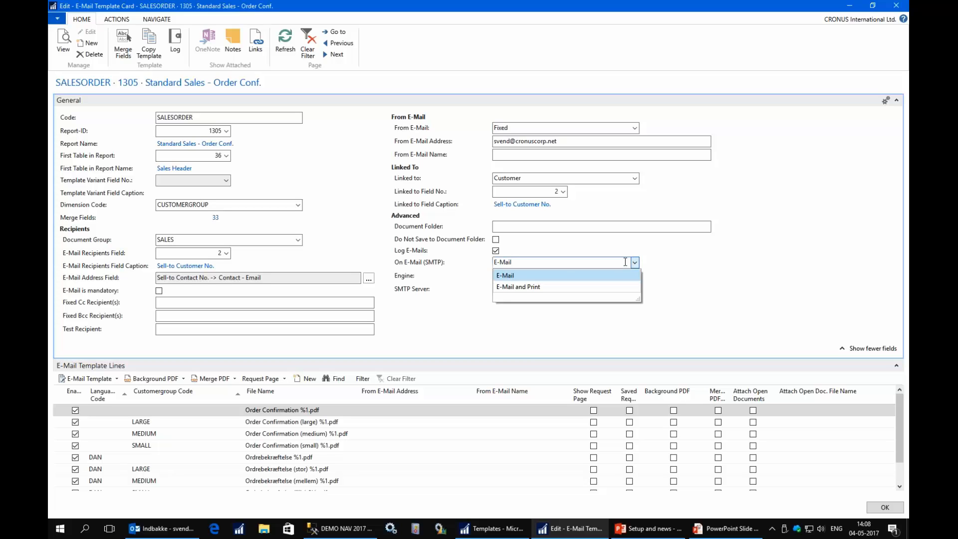
left_click(558, 261)
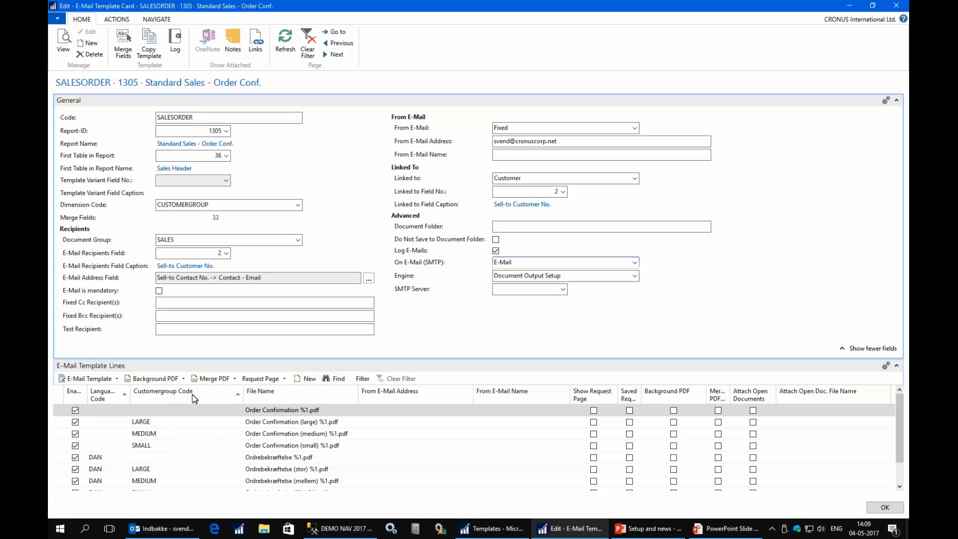
- Review the LARGE, MEDIUM and SMALL customer group lines, show fewer fields, and close the card with OK
left_click(151, 424)
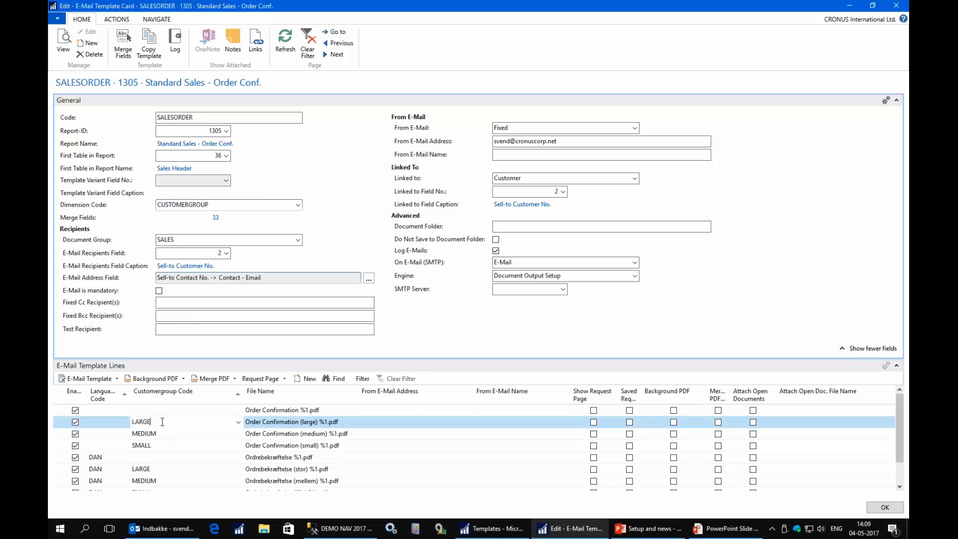
left_click(239, 423)
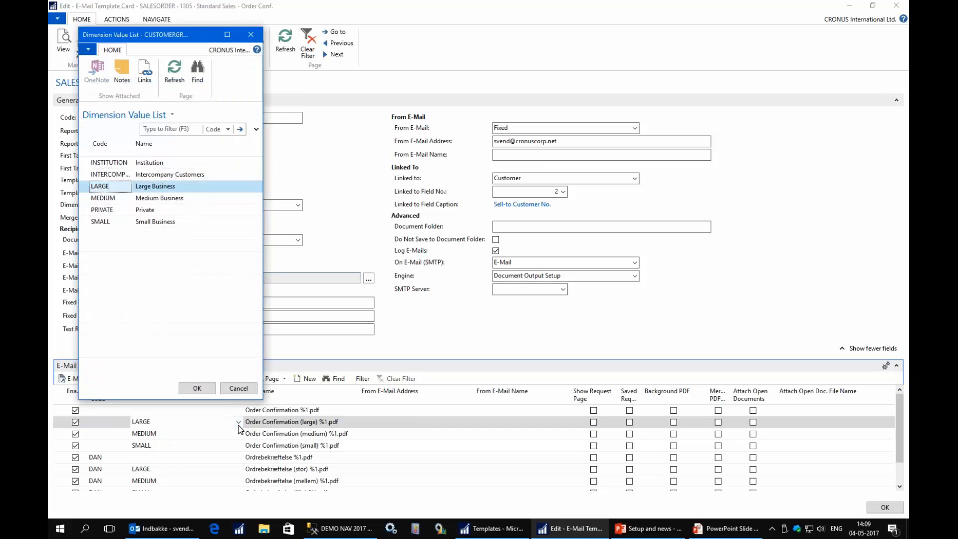
left_click(239, 388)
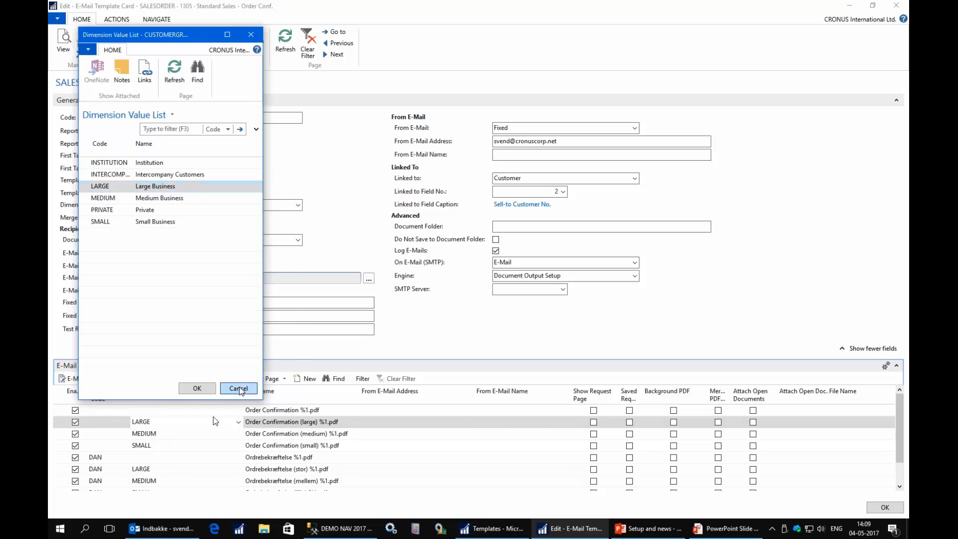
left_click(146, 436)
left_click(147, 445)
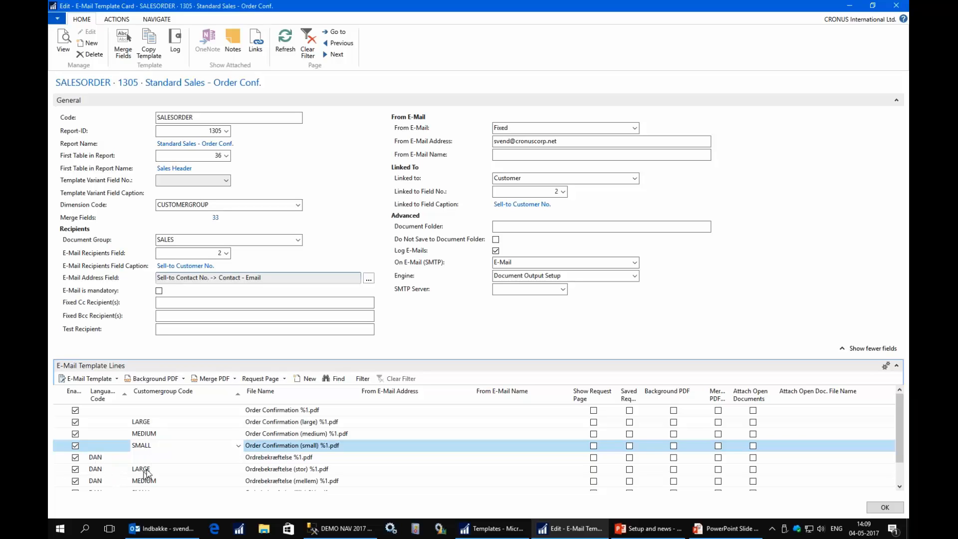
left_click(873, 346)
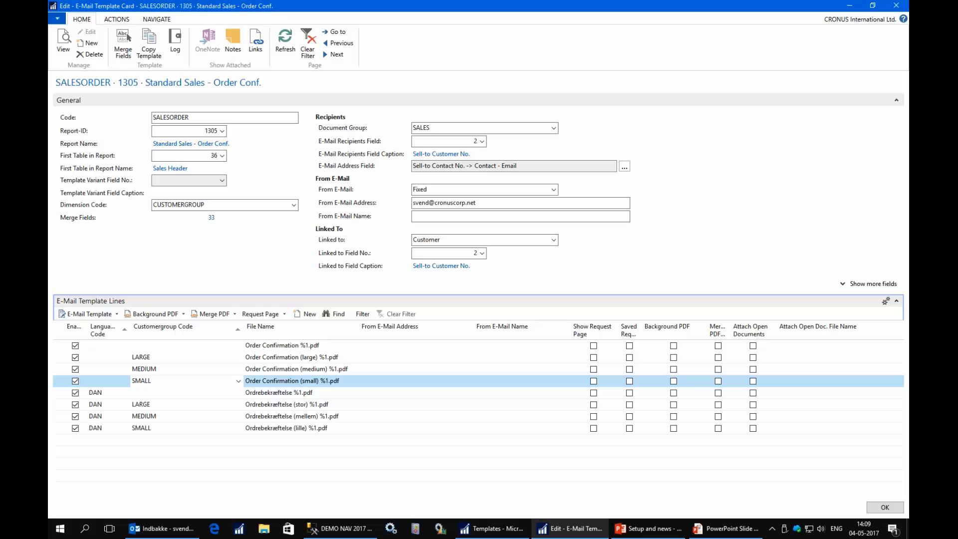
left_click(886, 508)
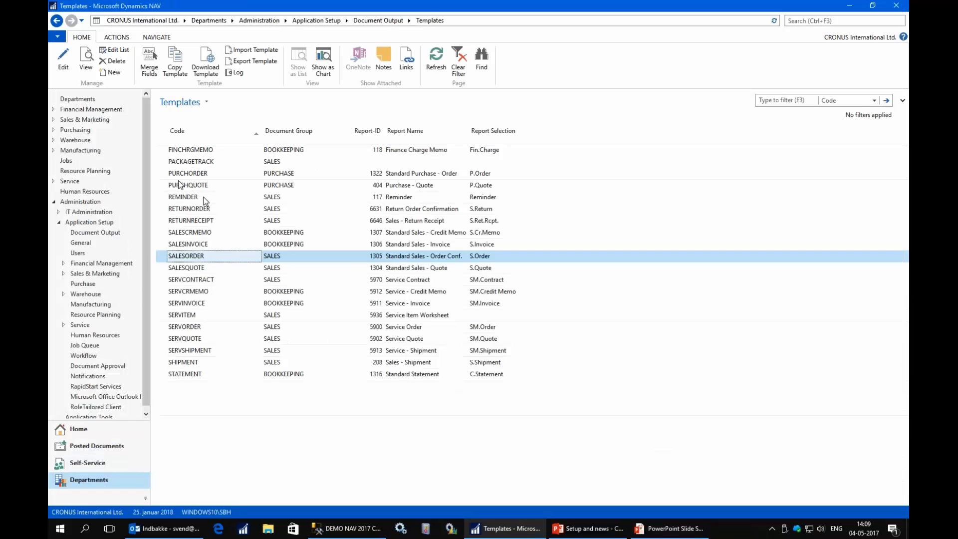
- Generate an Outlook order confirmation e-mail for sales order 101016 from the Sales Orders list
left_click(76, 428)
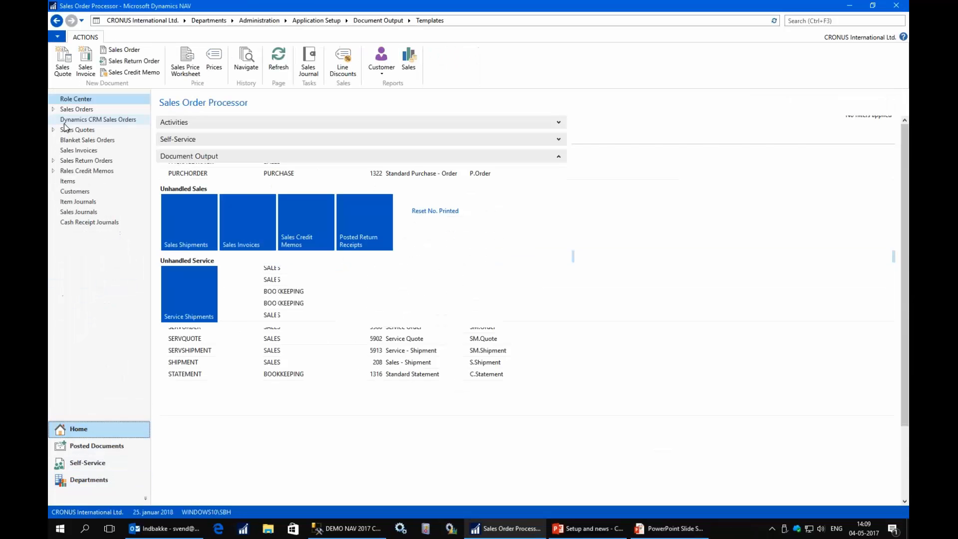
left_click(80, 112)
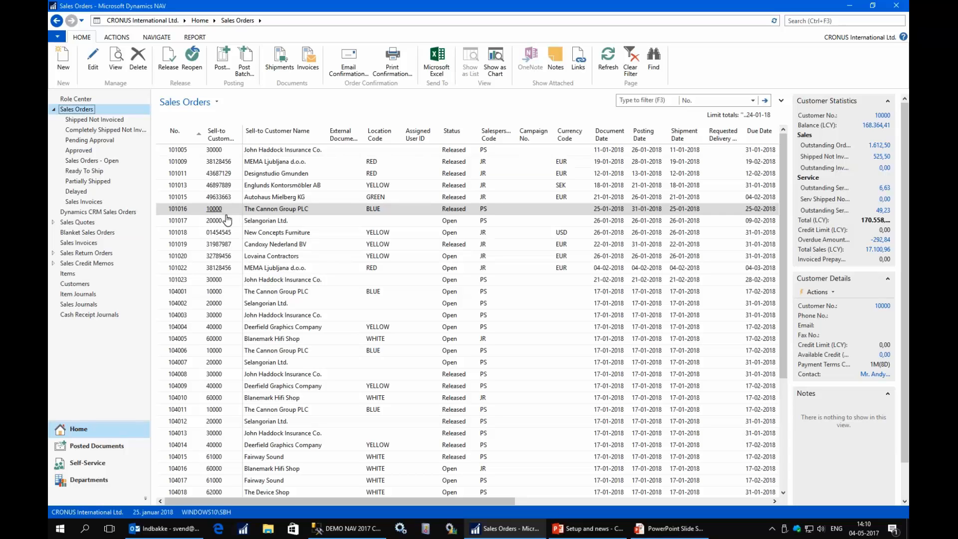
left_click(353, 67)
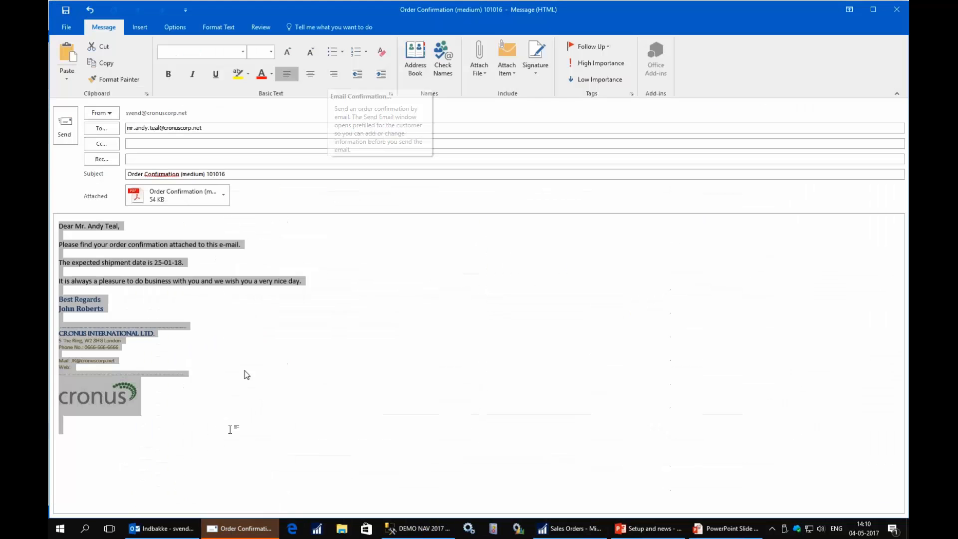
- Check the 'Order Confirmation (medium) 101016' subject and PDF attachment, then close the draft without saving
left_click(135, 174)
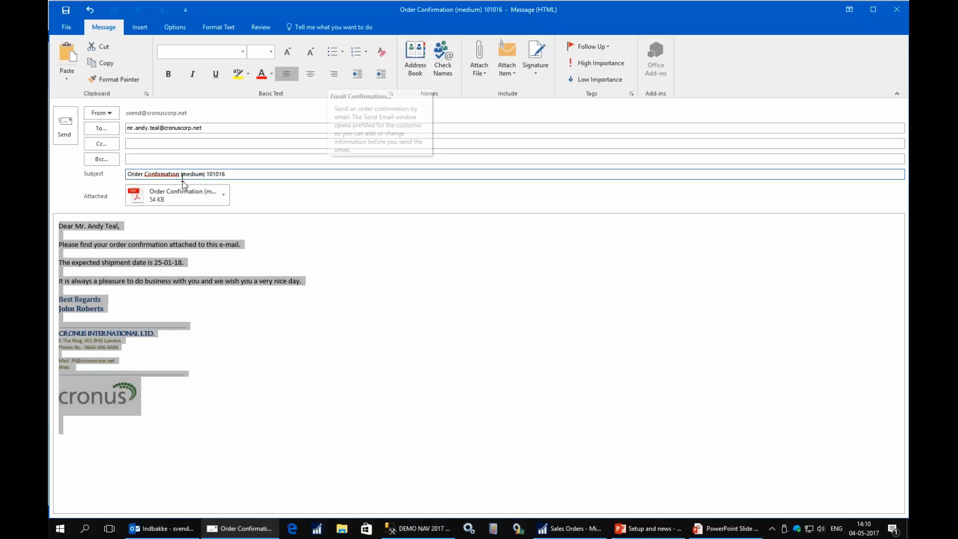
left_click(179, 191)
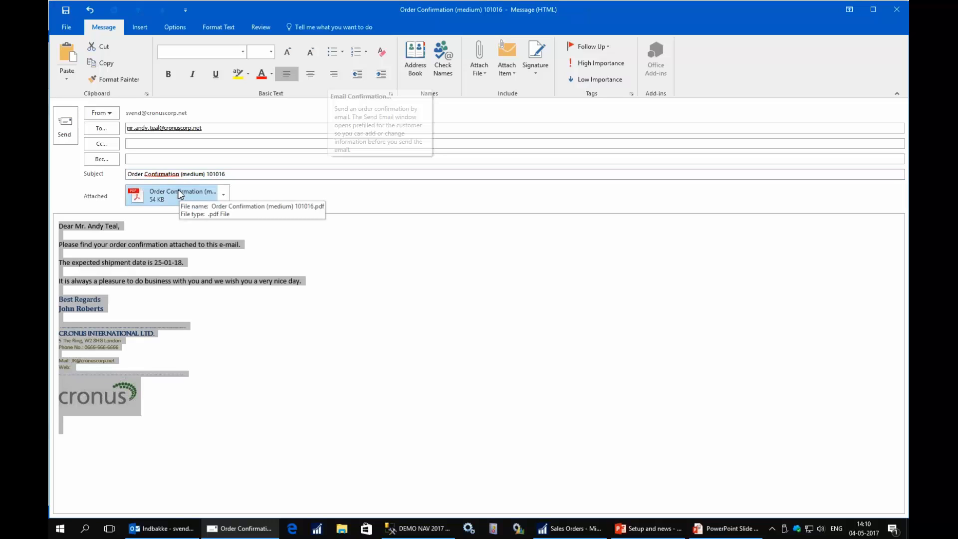
left_click(896, 10)
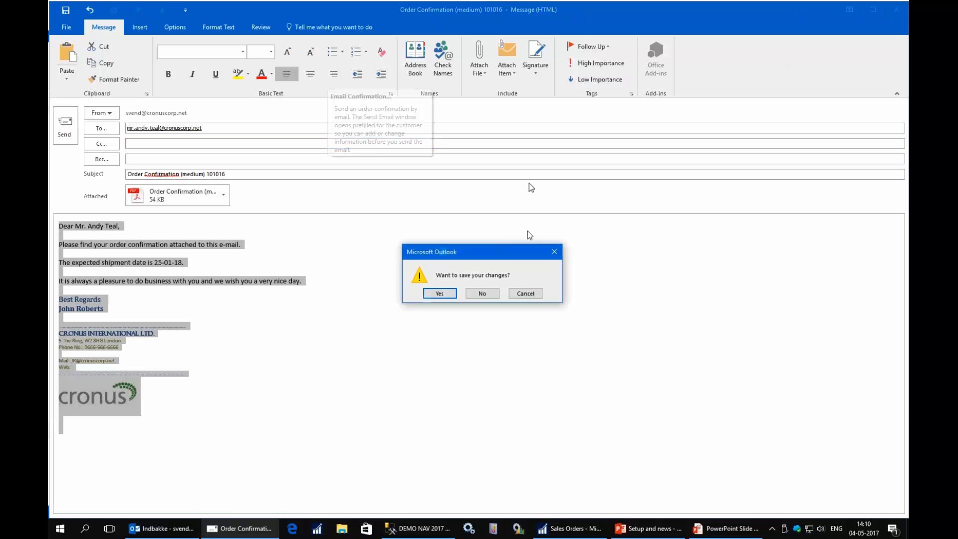
left_click(482, 294)
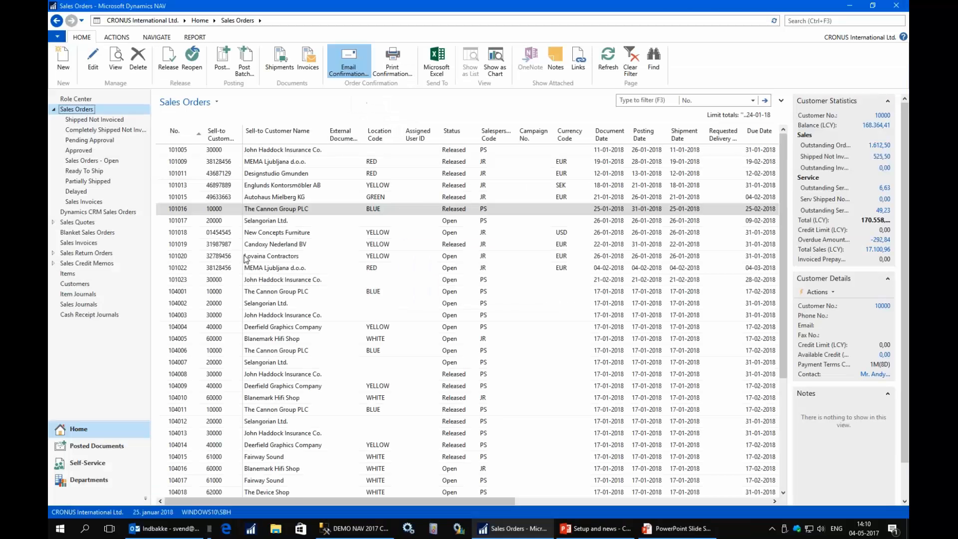
- Send the order confirmation e-mail for order 101017, then open sales order 101016 for The Cannon Group PLC
left_click(217, 220)
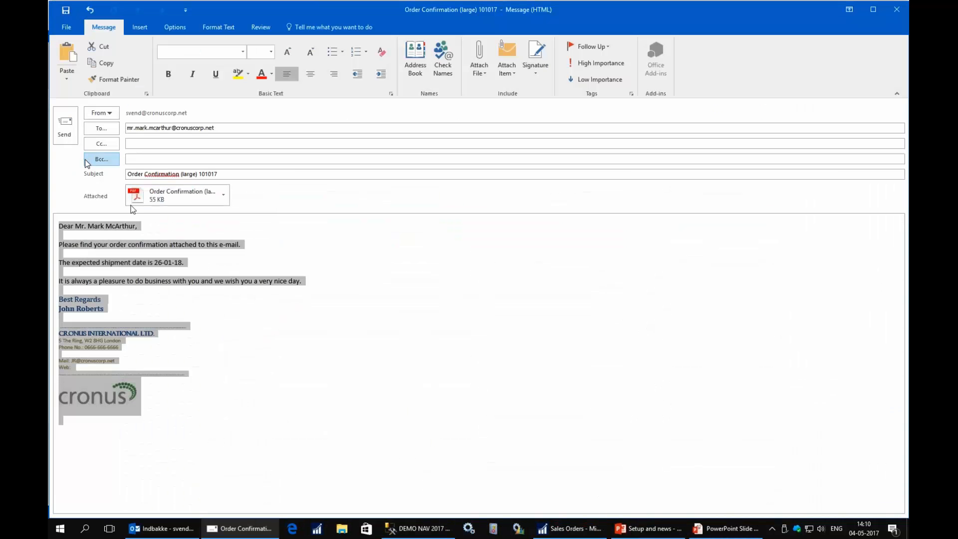
left_click(145, 175)
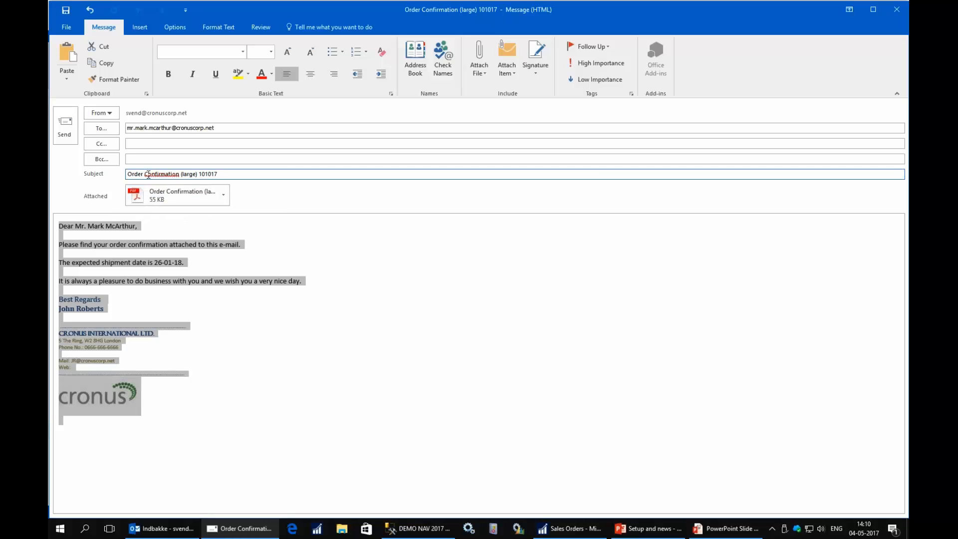
left_click(65, 124)
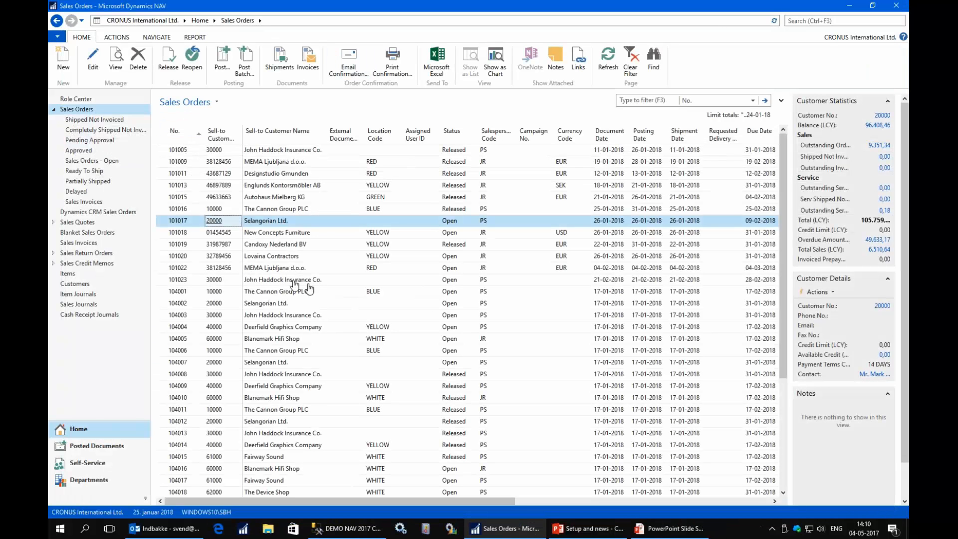
left_click(212, 211)
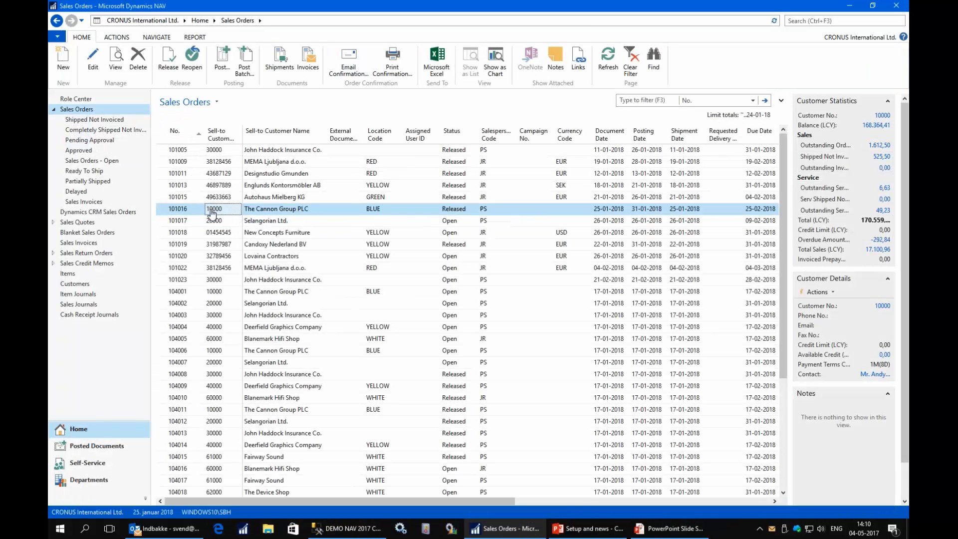
left_click(92, 63)
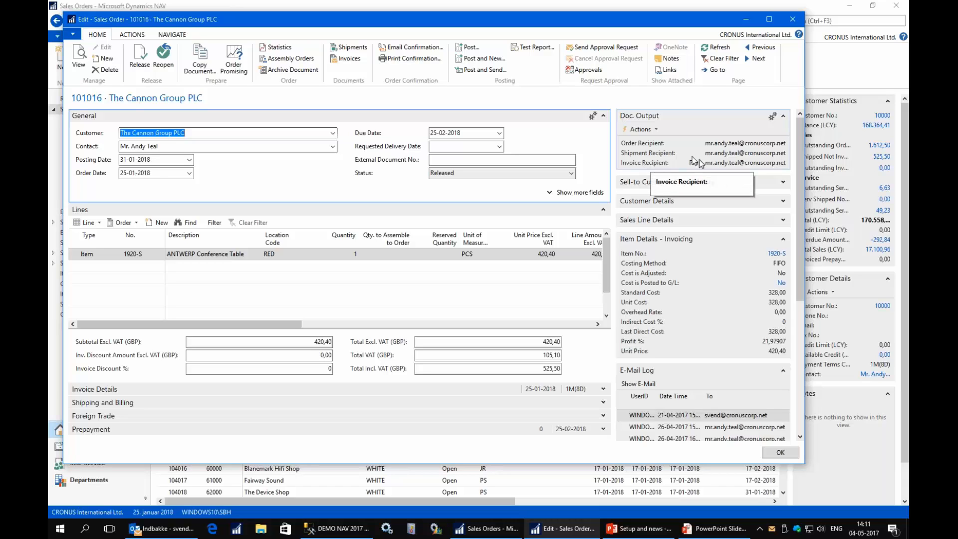
left_click(655, 131)
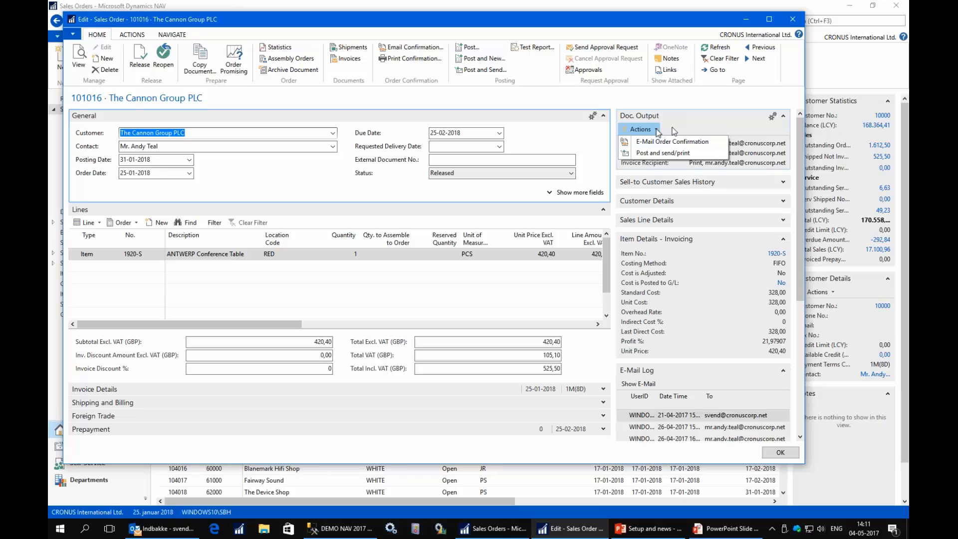
left_click(664, 128)
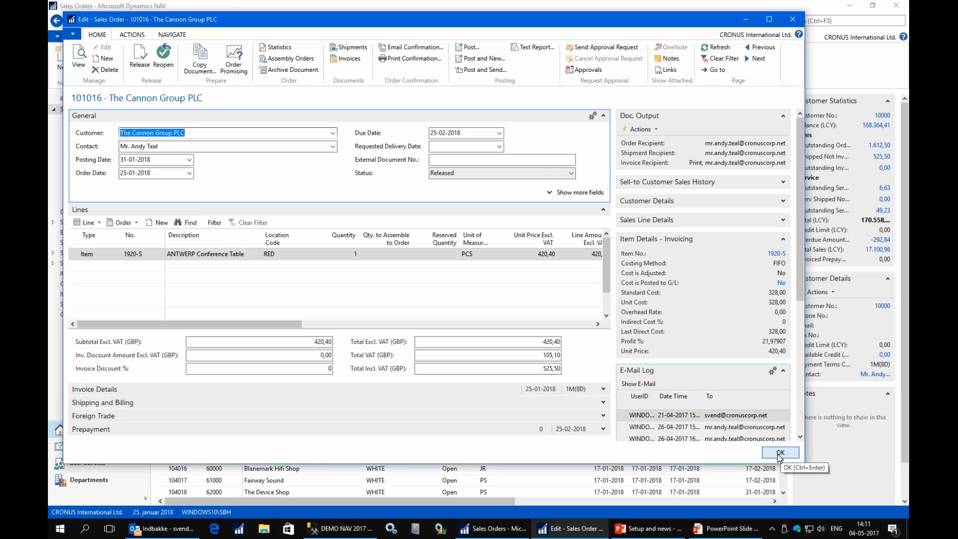
left_click(780, 453)
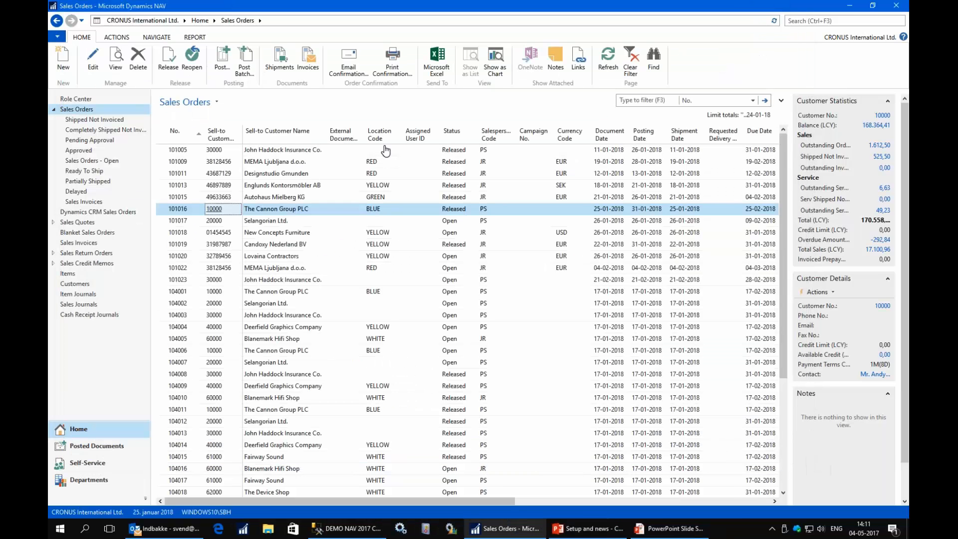
left_click(838, 19)
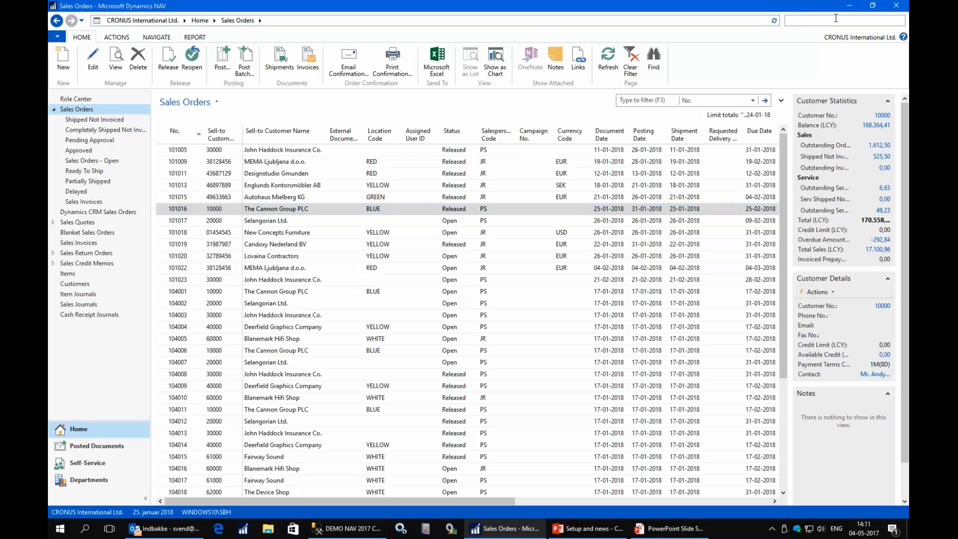
- Search 'out' and open the SALESINVOICE e-mail template card from Document Output Templates
type("output")
left_click(698, 54)
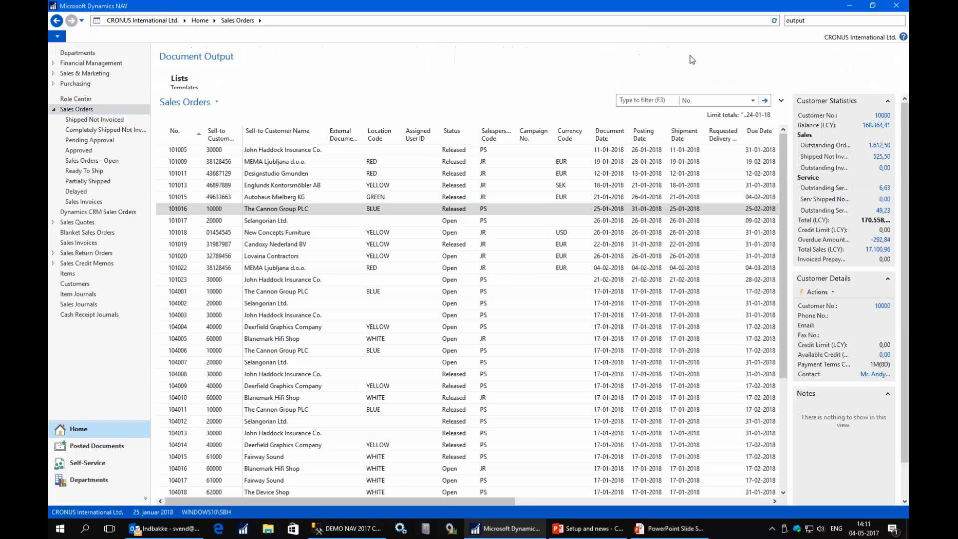
left_click(194, 89)
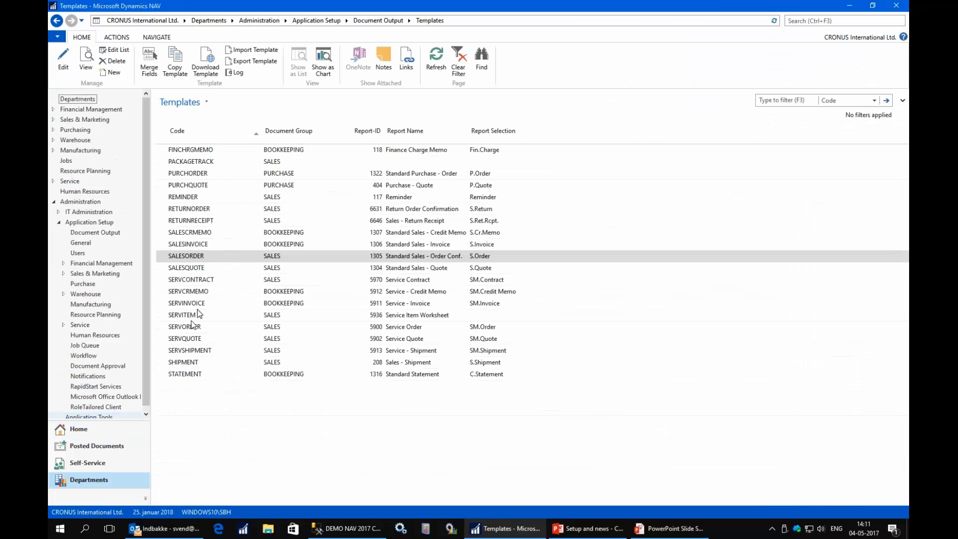
left_click(196, 244)
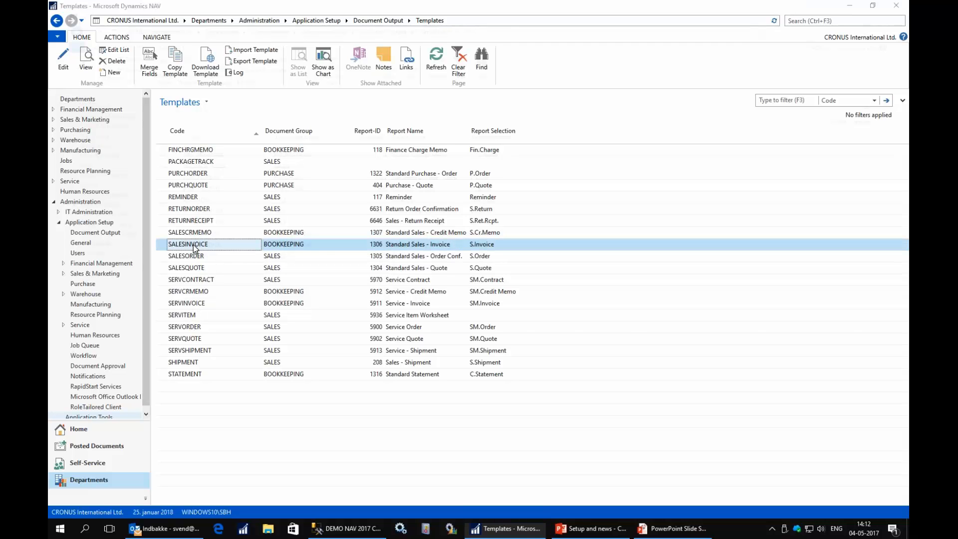
double_click(193, 244)
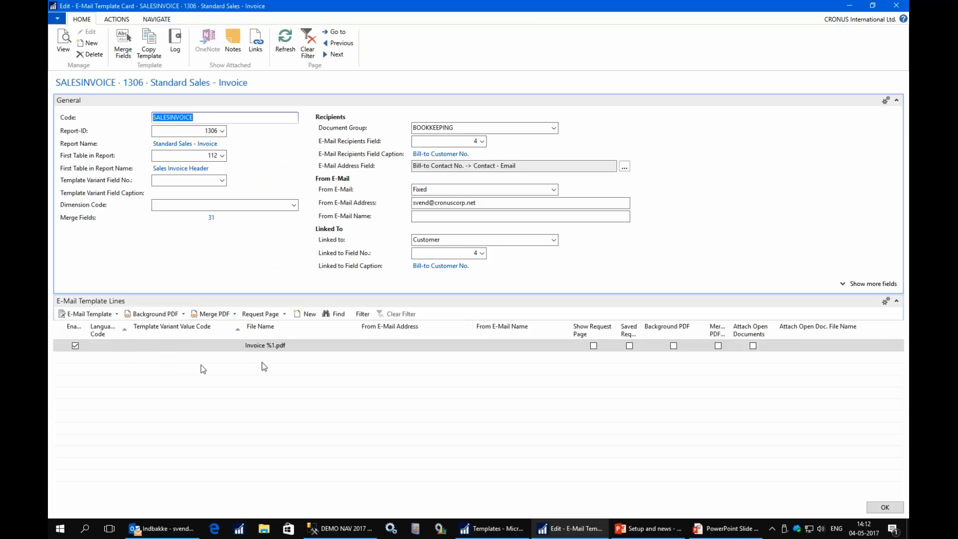
- Set Cronus letter.pdf as the Invoice %1.pdf line's background PDF and preview it
left_click(278, 345)
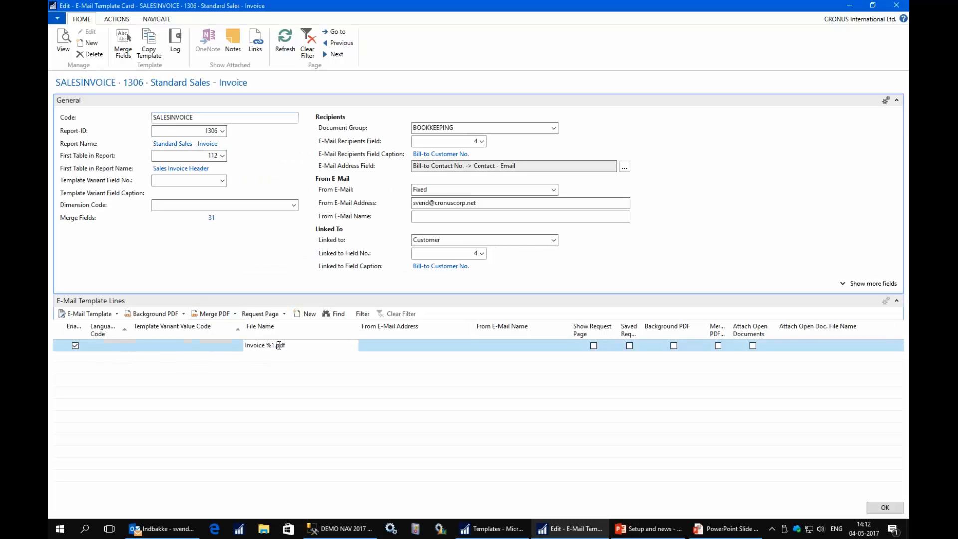
left_click(170, 318)
left_click(165, 328)
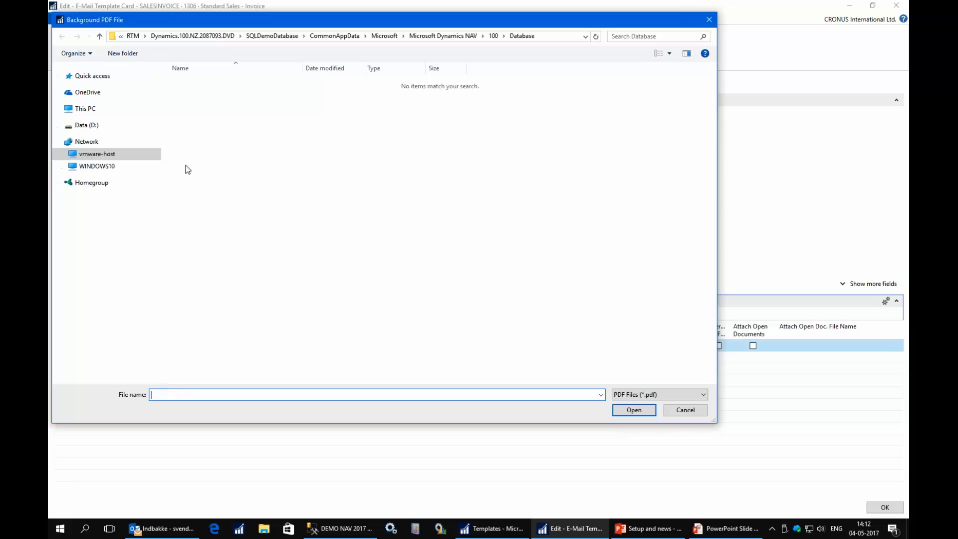
left_click(95, 79)
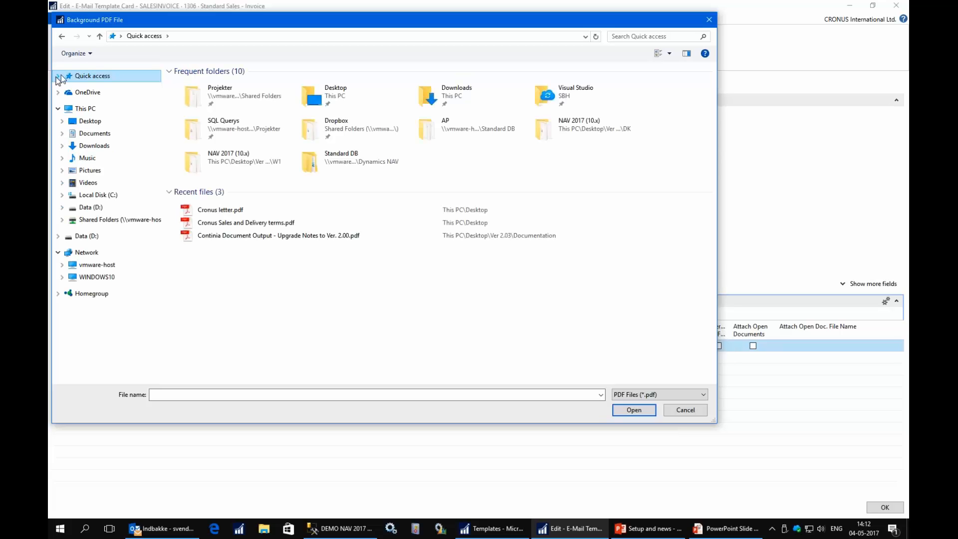
double_click(209, 213)
left_click(154, 314)
left_click(155, 337)
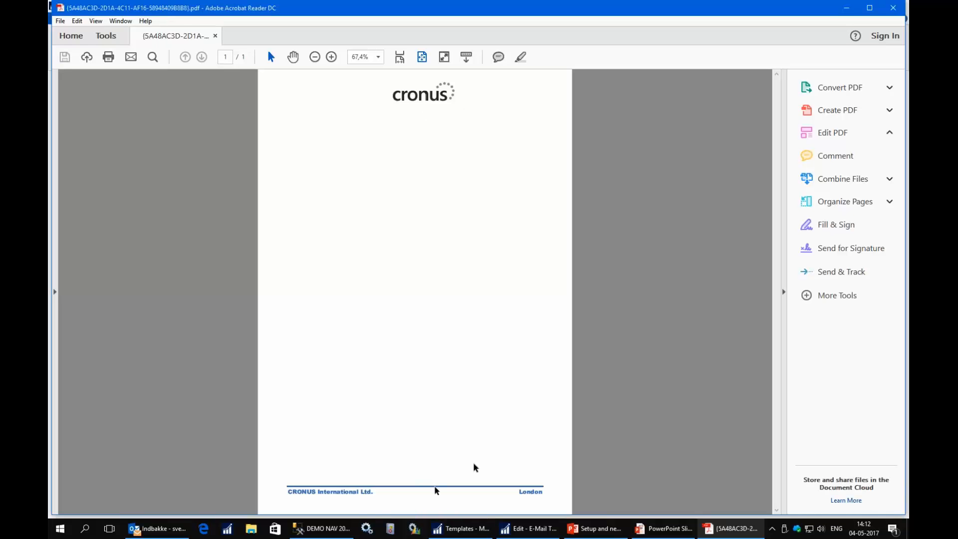
left_click(896, 7)
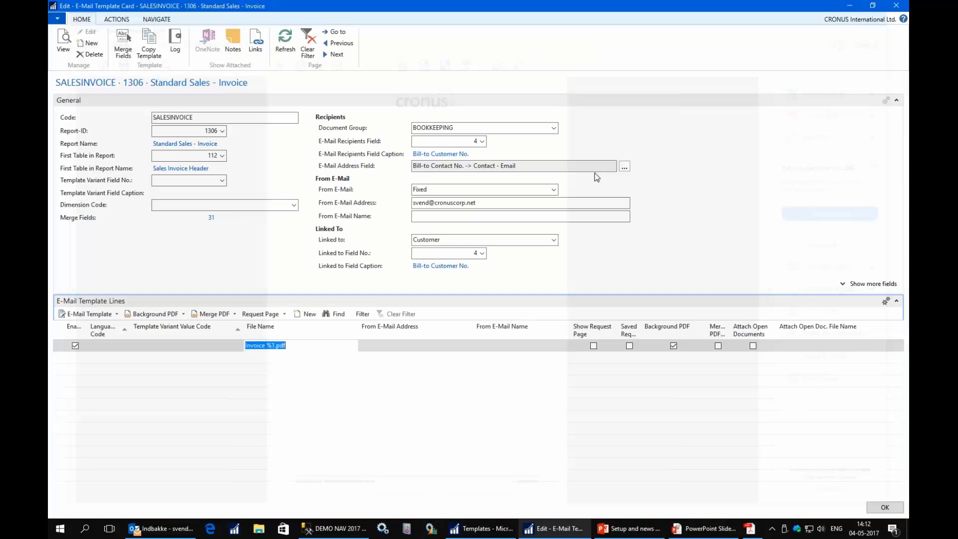
- Set Cronus Sales and Delivery terms.pdf as the invoice line's merge PDF and preview it
left_click(213, 315)
left_click(212, 324)
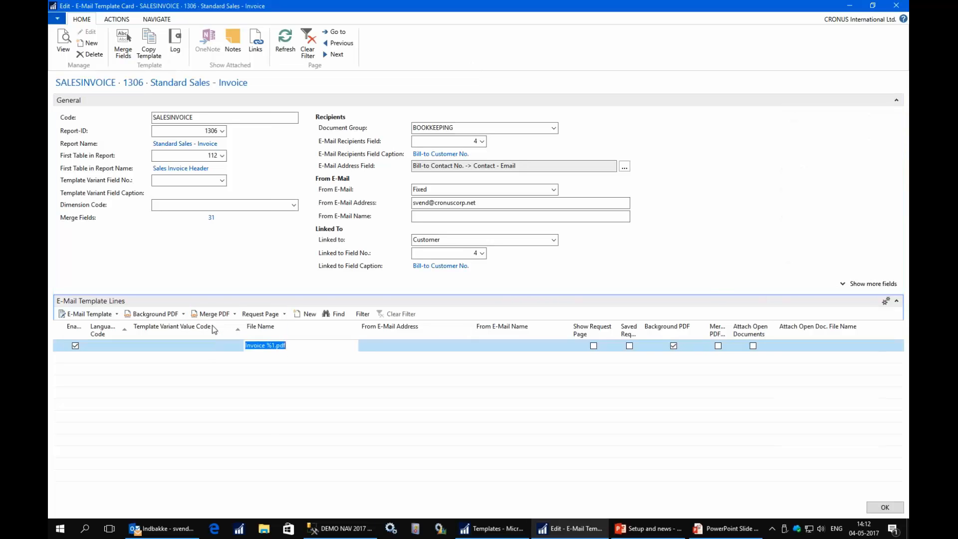
left_click(236, 227)
double_click(236, 228)
left_click(210, 314)
left_click(219, 339)
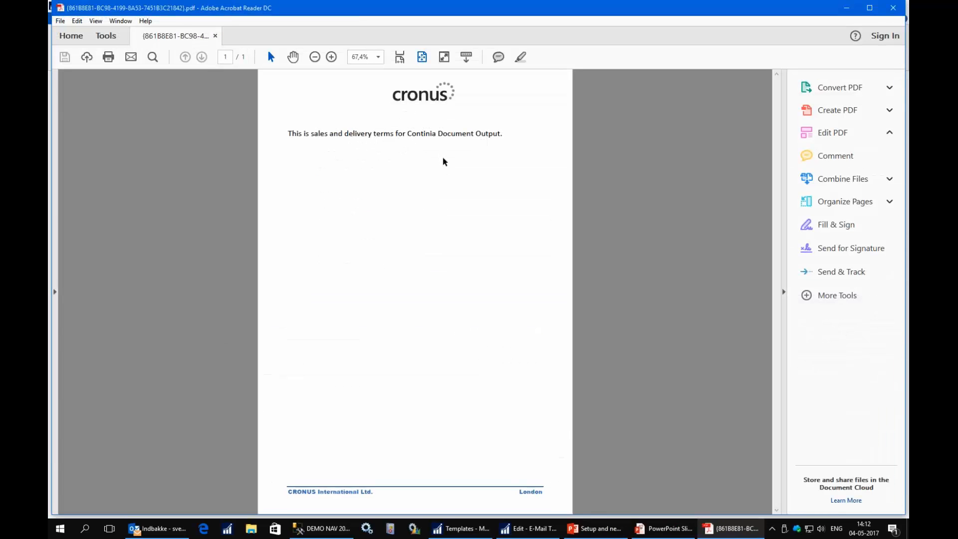
left_click(893, 8)
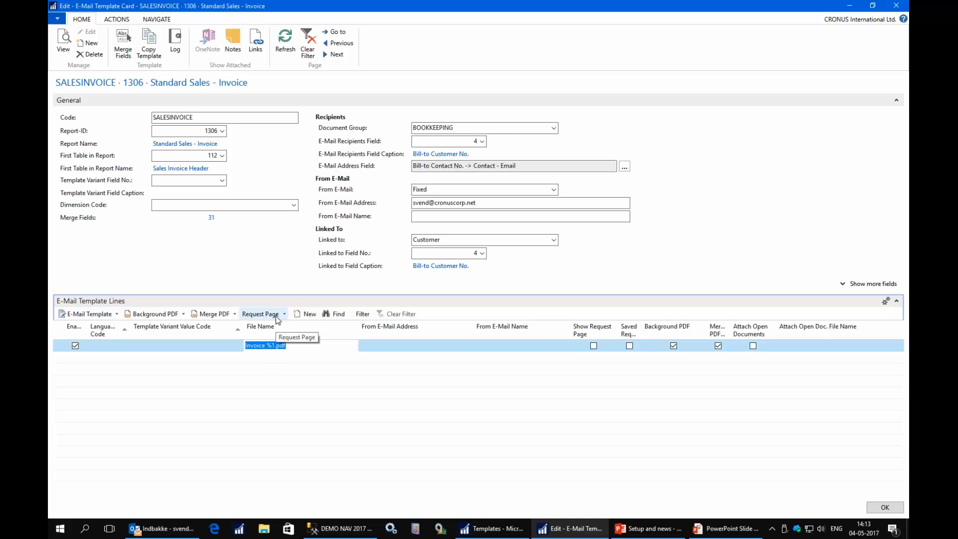
- Save a Sales - Invoice request page for the invoice line, then confirm the template card with OK
left_click(276, 315)
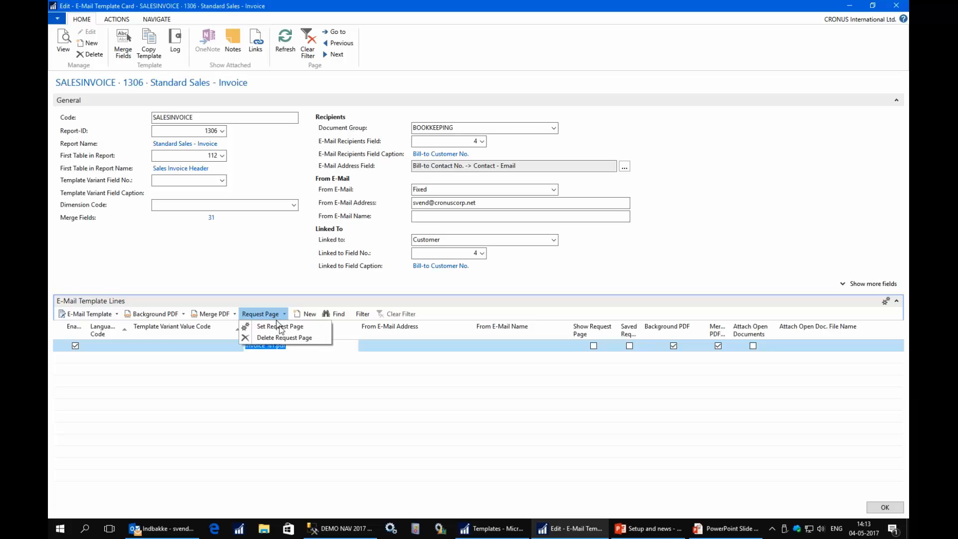
left_click(280, 327)
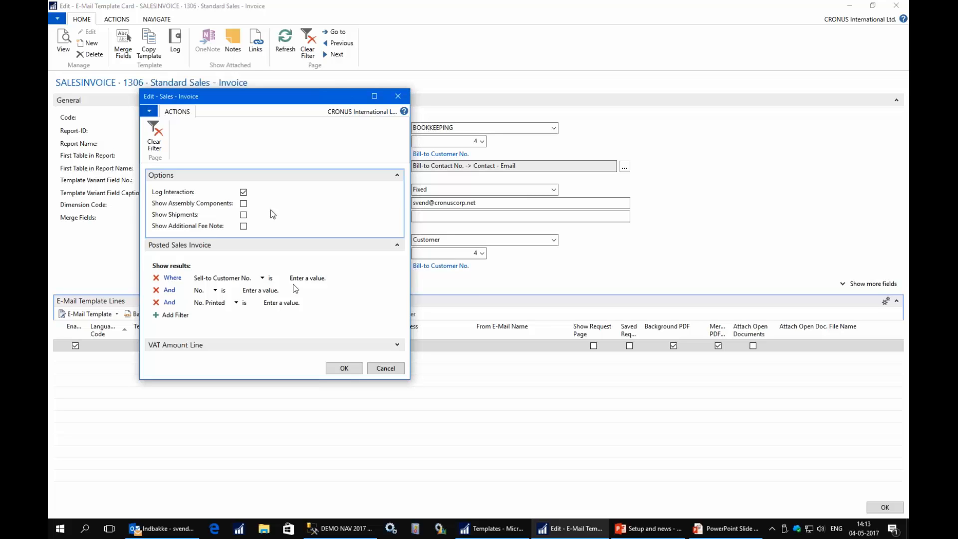
left_click(345, 370)
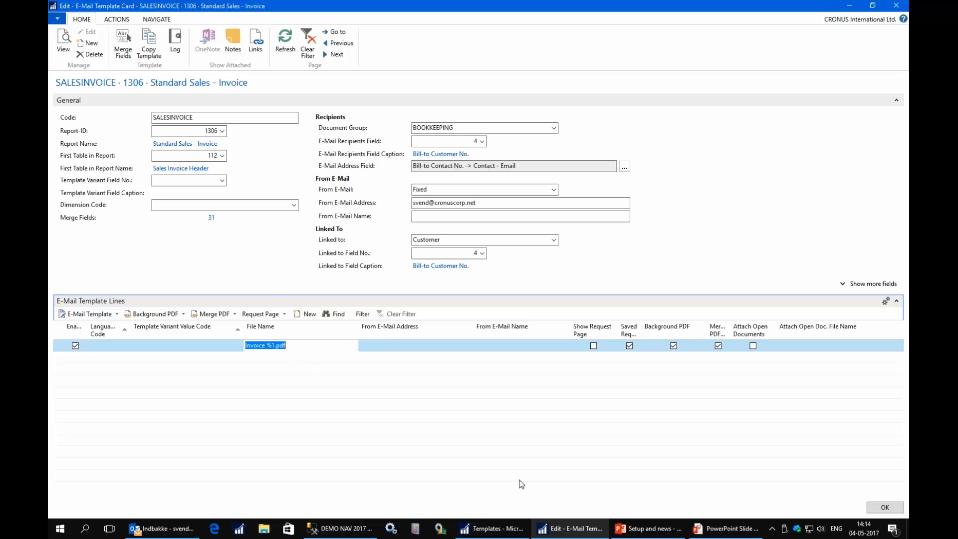
left_click(884, 508)
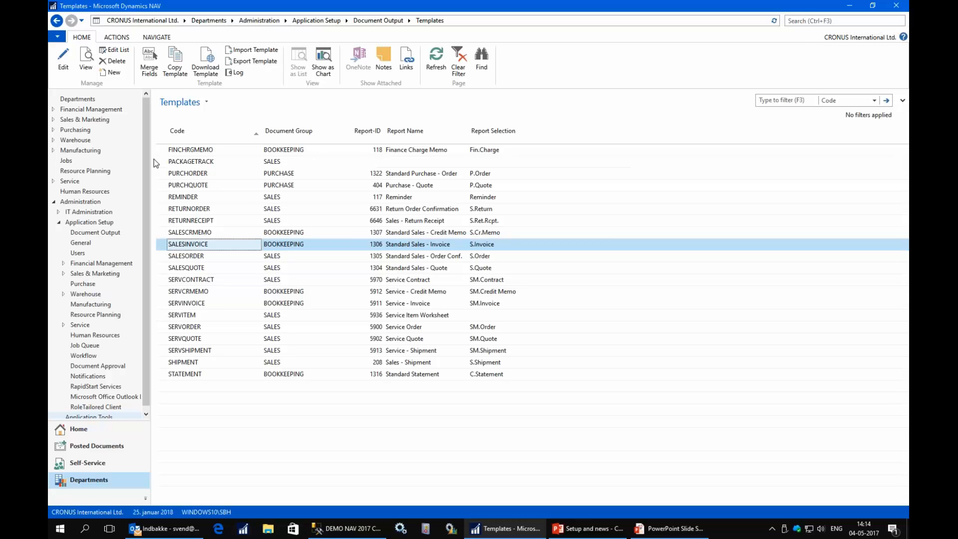
- E-mail posted invoice 103008 via Outlook from Unhandled Sales Invoices and open its Invoice 103008.pdf attachment
left_click(82, 431)
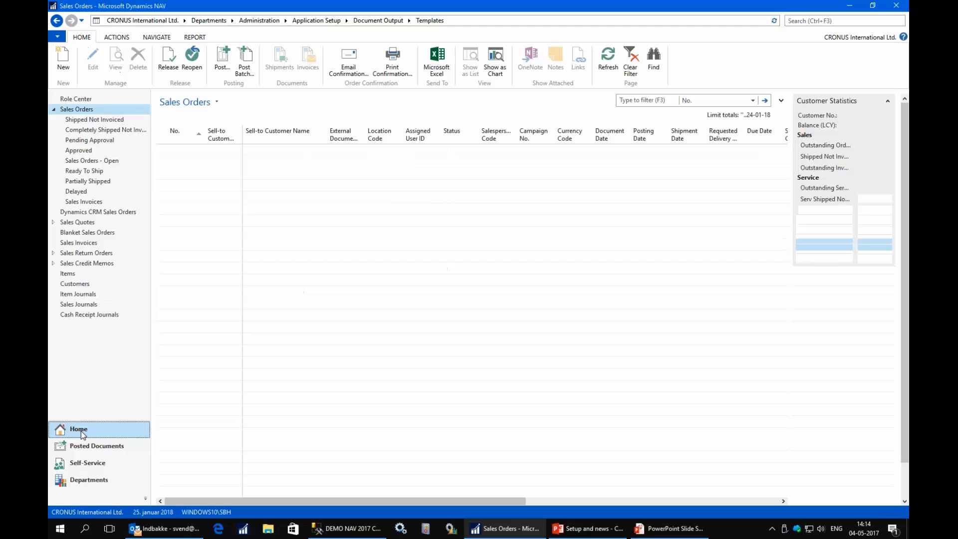
left_click(110, 102)
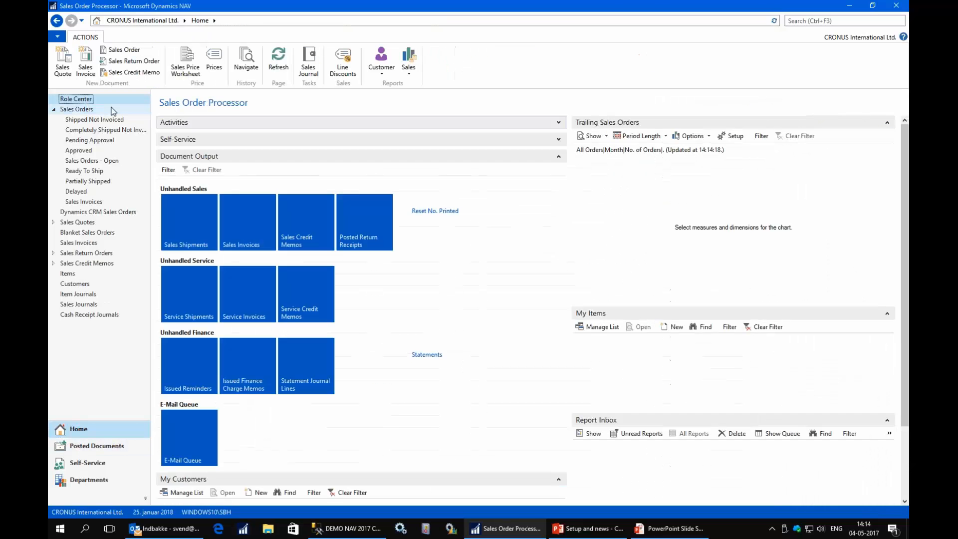
left_click(241, 231)
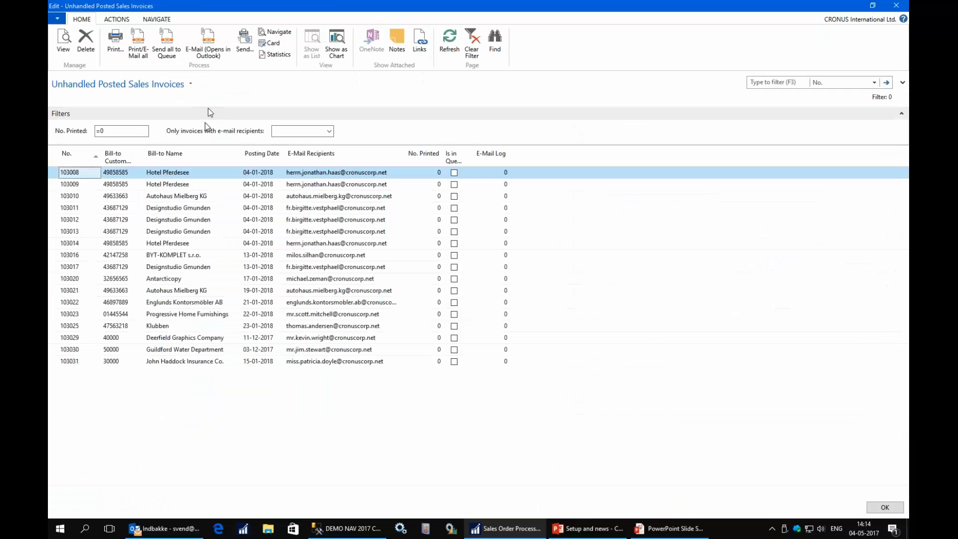
left_click(208, 51)
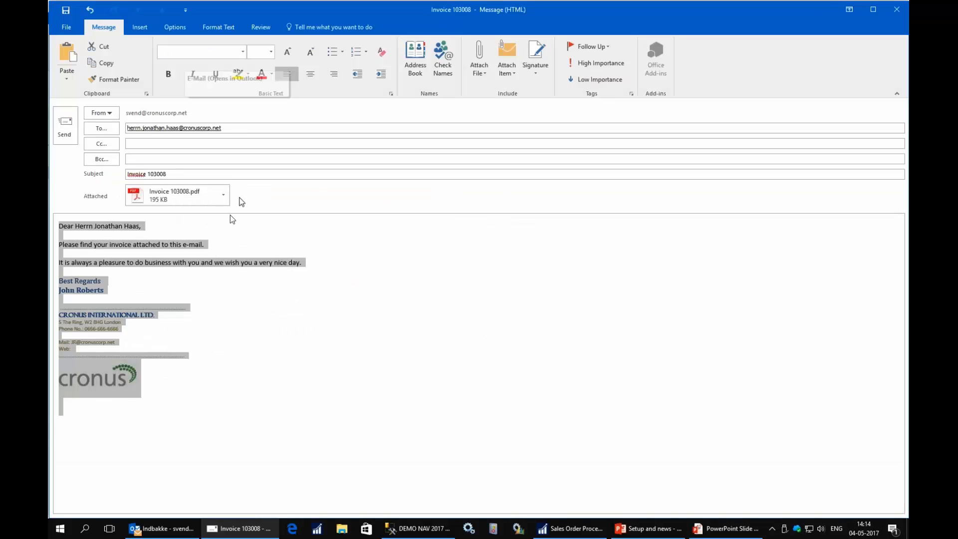
left_click(160, 197)
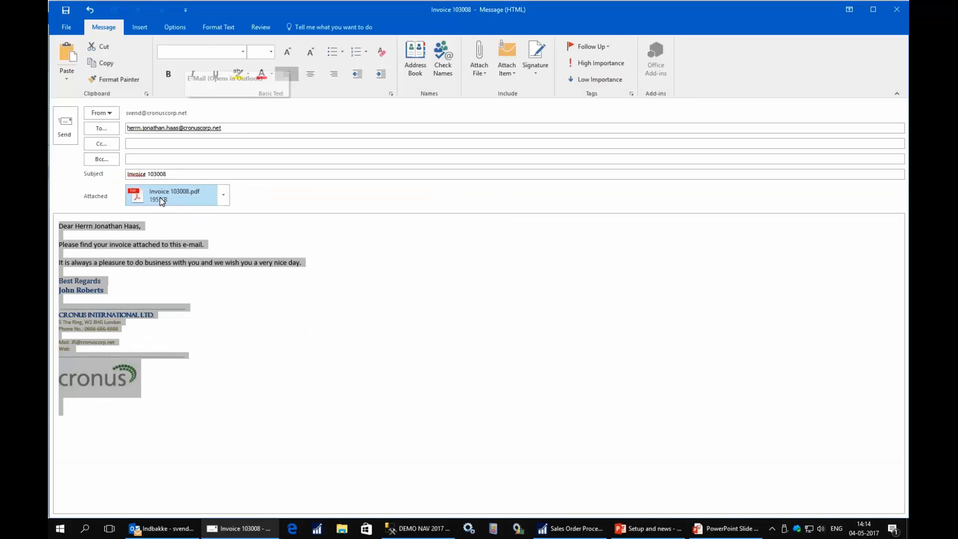
double_click(159, 197)
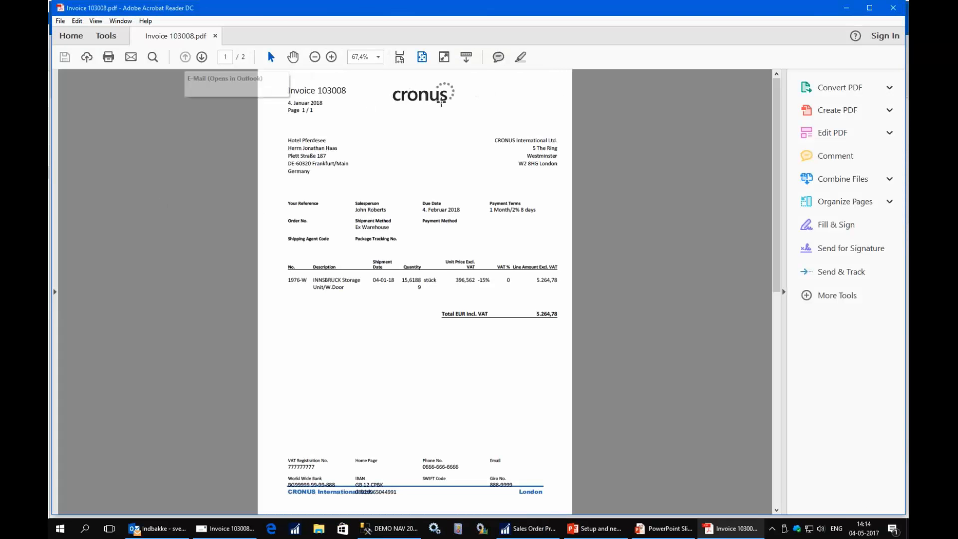
- Scroll Invoice 103008.pdf down to page 2 to check the merged sales and delivery terms
scroll(424, 264, "down", 3)
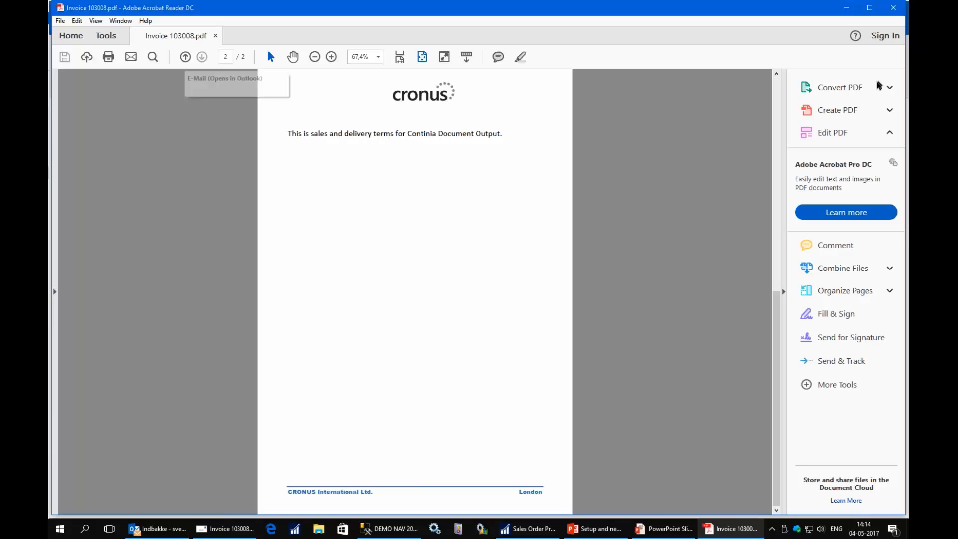
- Close the invoice PDF, the unsent invoice e-mail and the unhandled invoices list
left_click(893, 9)
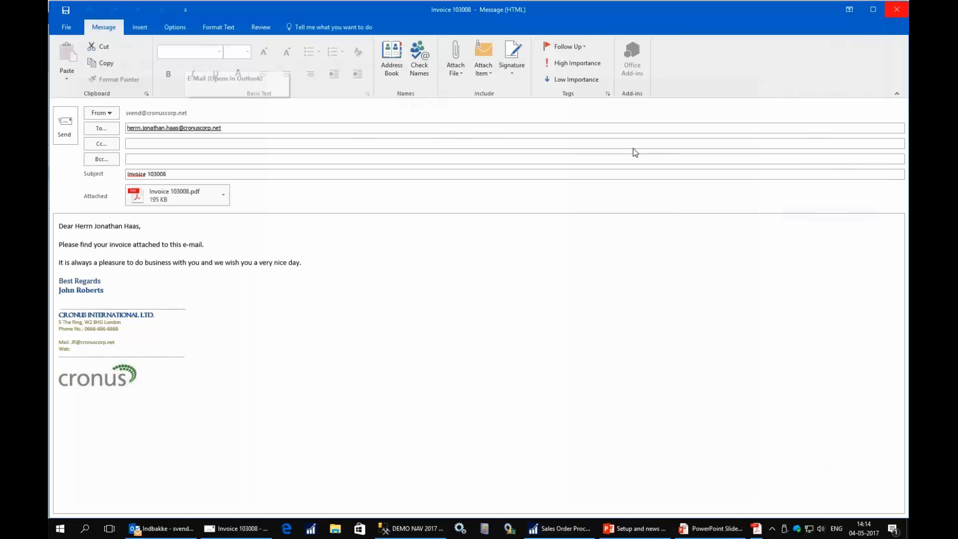
left_click(898, 15)
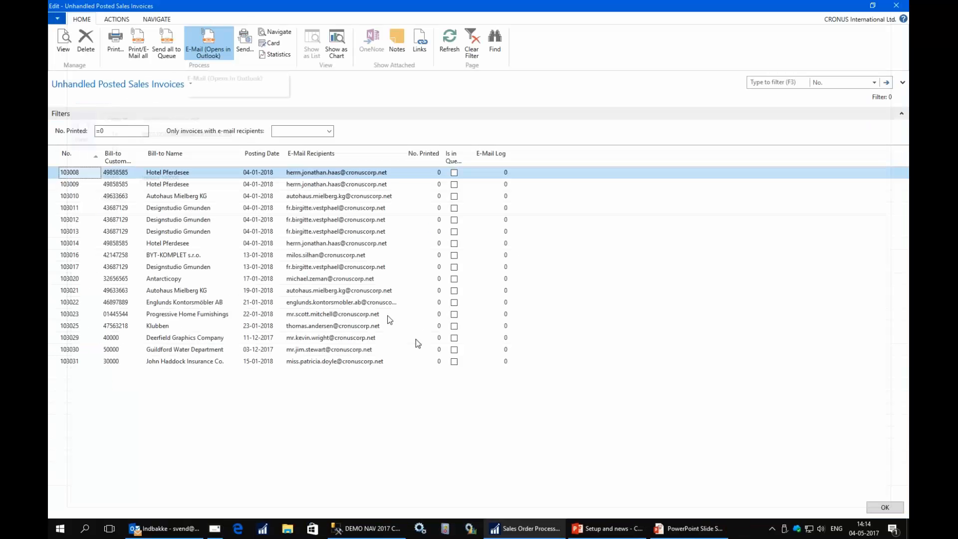
left_click(895, 5)
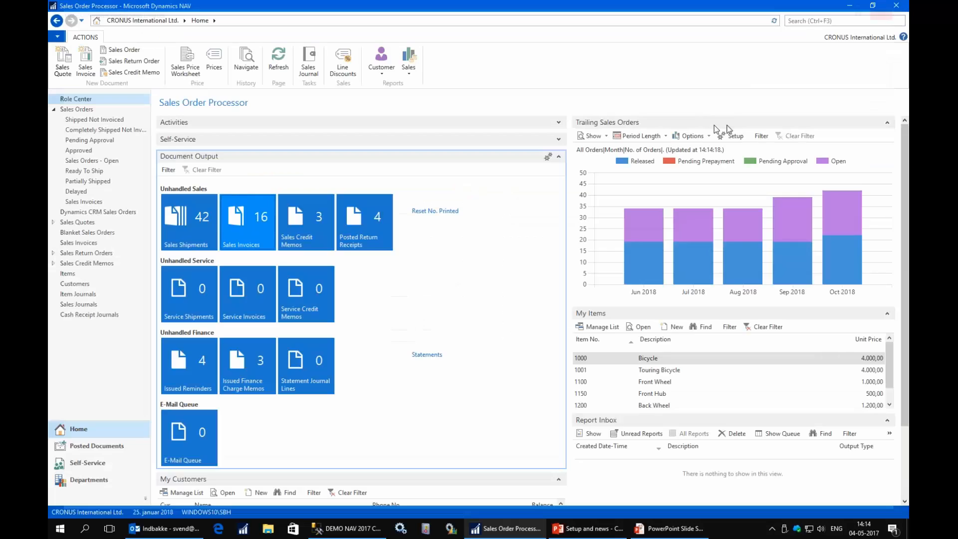
- Search 'output', open the SALESINVOICE template card and edit its 'Invoice %1' e-mail message in Outlook
left_click(814, 19)
type("output")
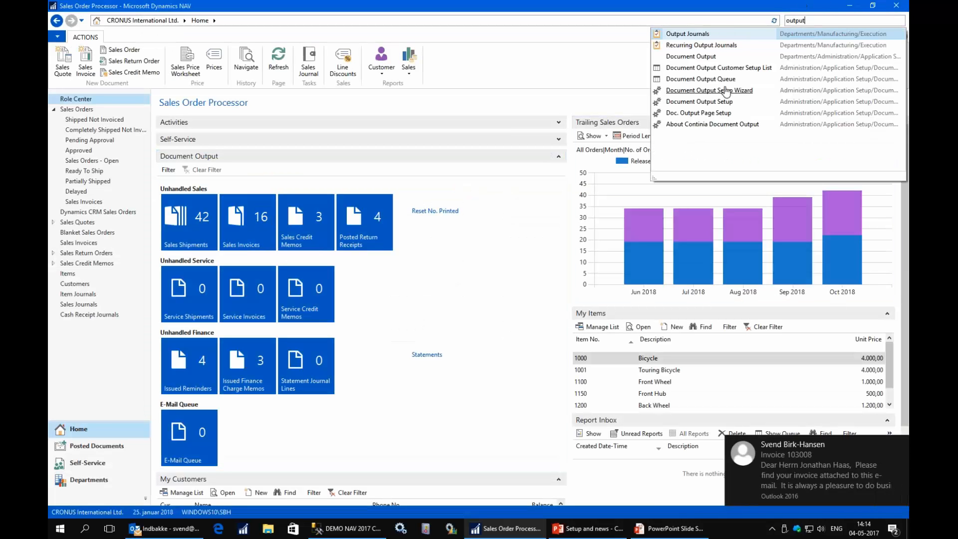
left_click(696, 57)
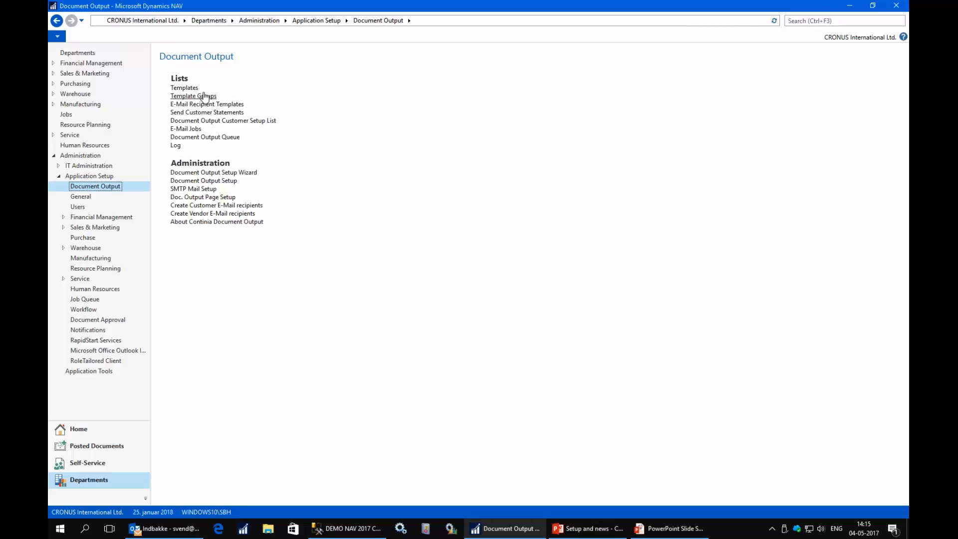
left_click(189, 89)
left_click(246, 240)
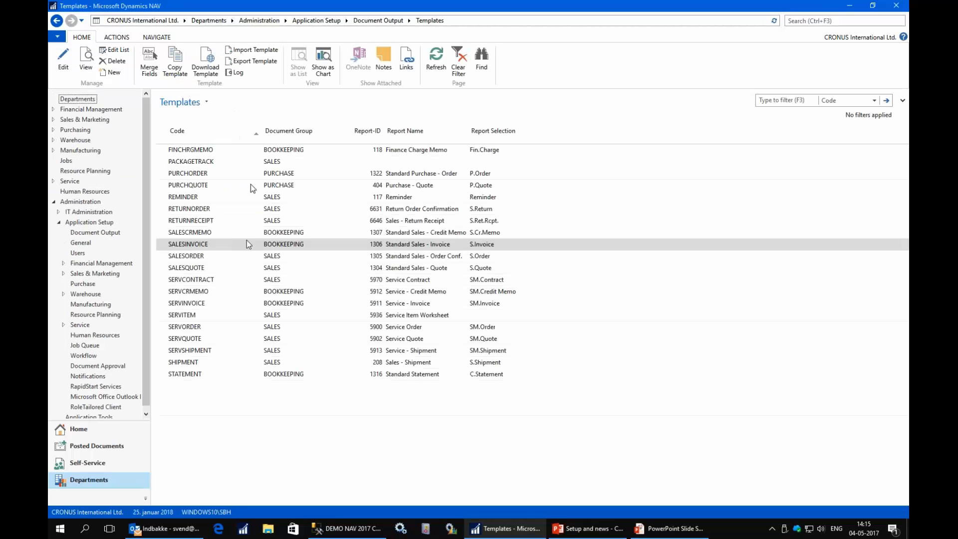
double_click(196, 245)
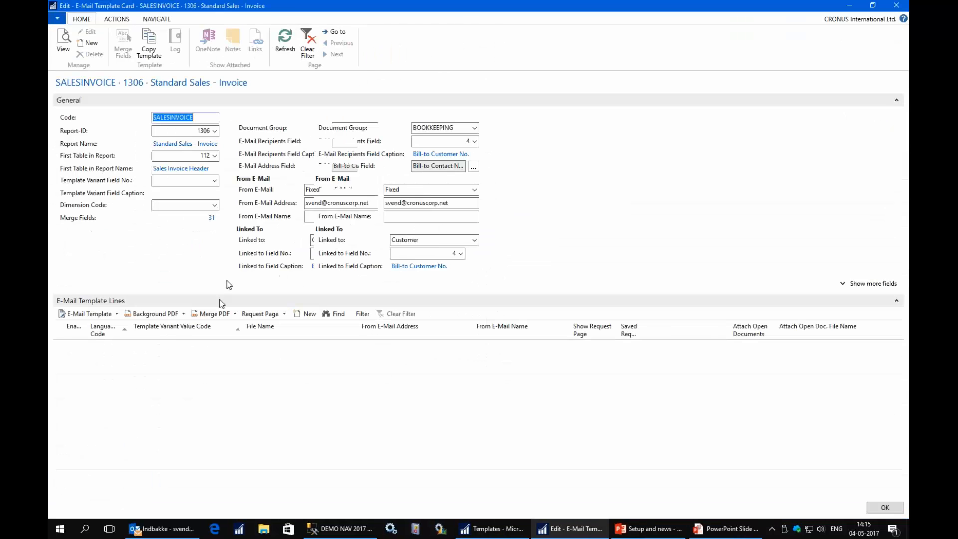
left_click(88, 315)
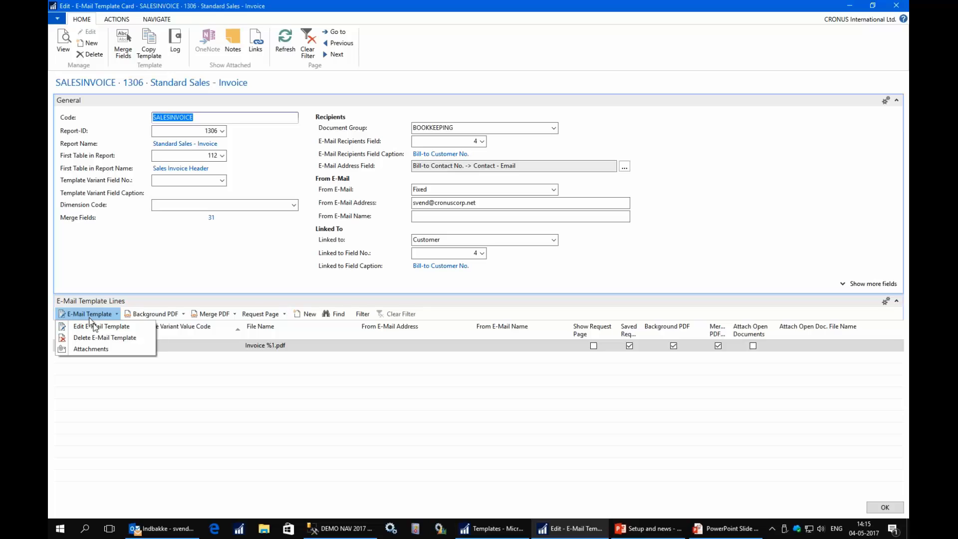
left_click(95, 327)
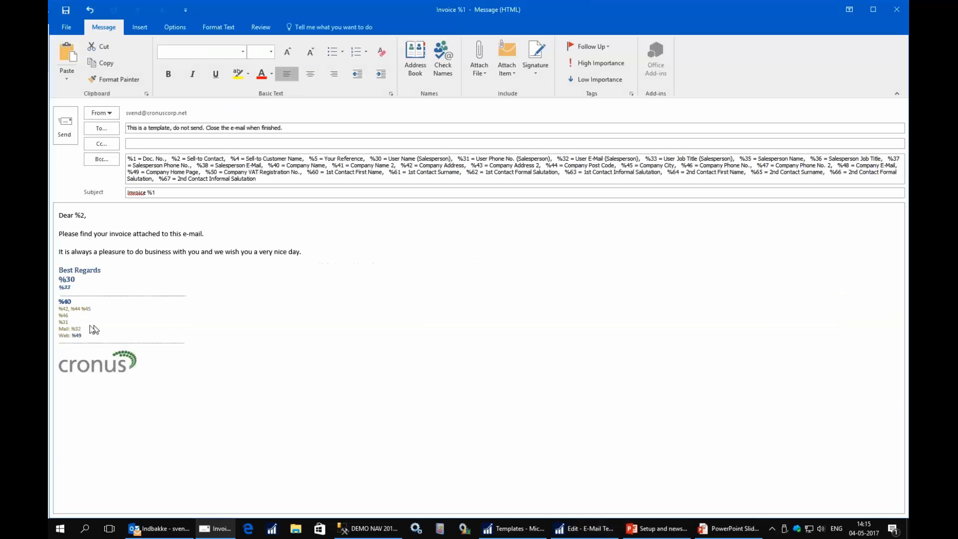
left_click(112, 413)
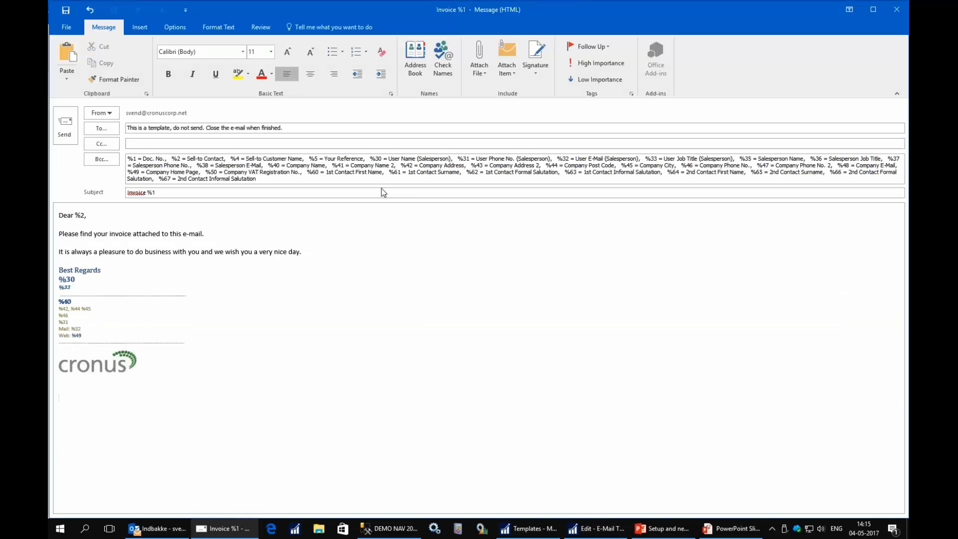
left_click(485, 76)
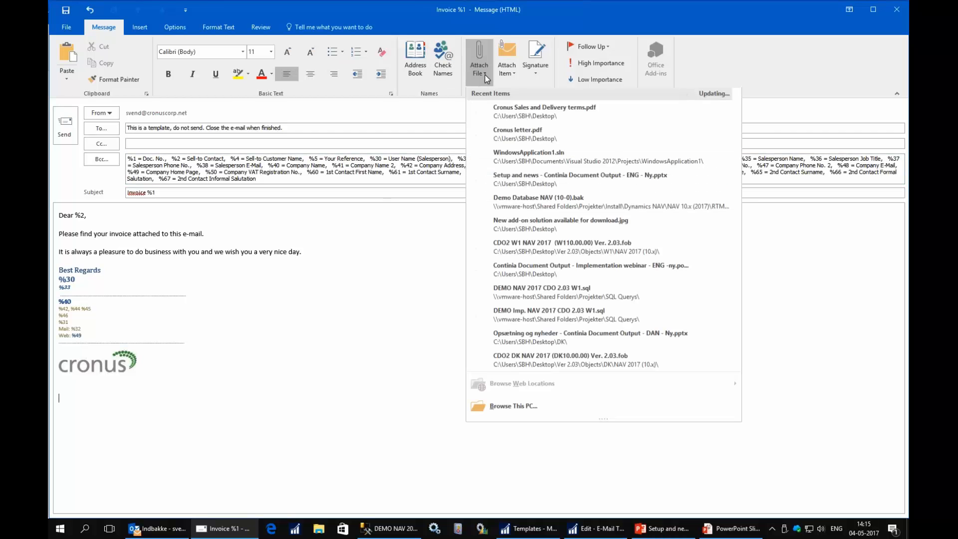
left_click(524, 111)
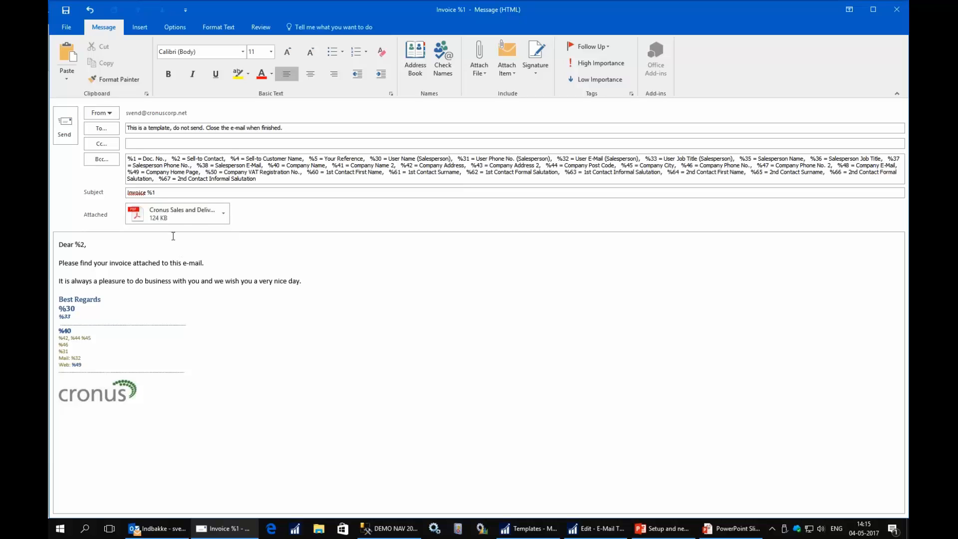
left_click(165, 220)
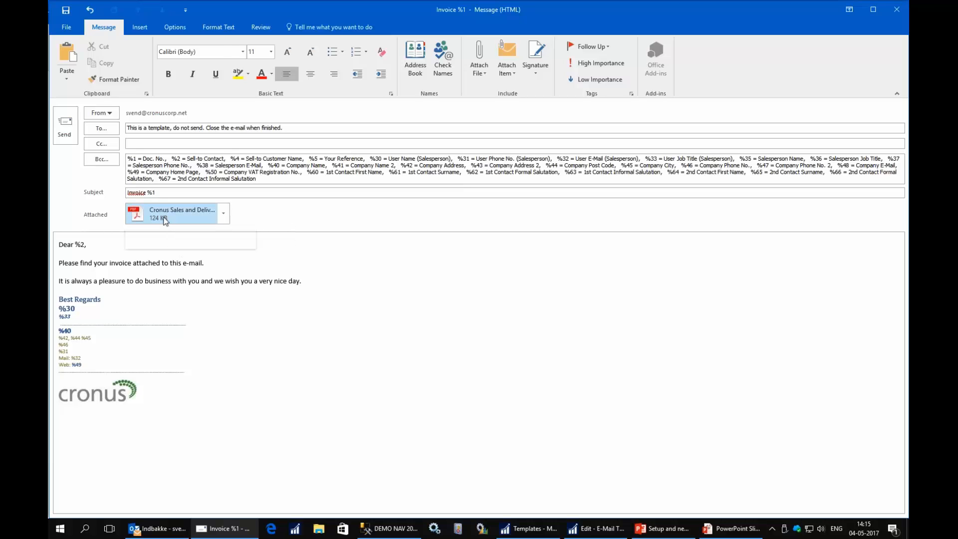
key("Delete")
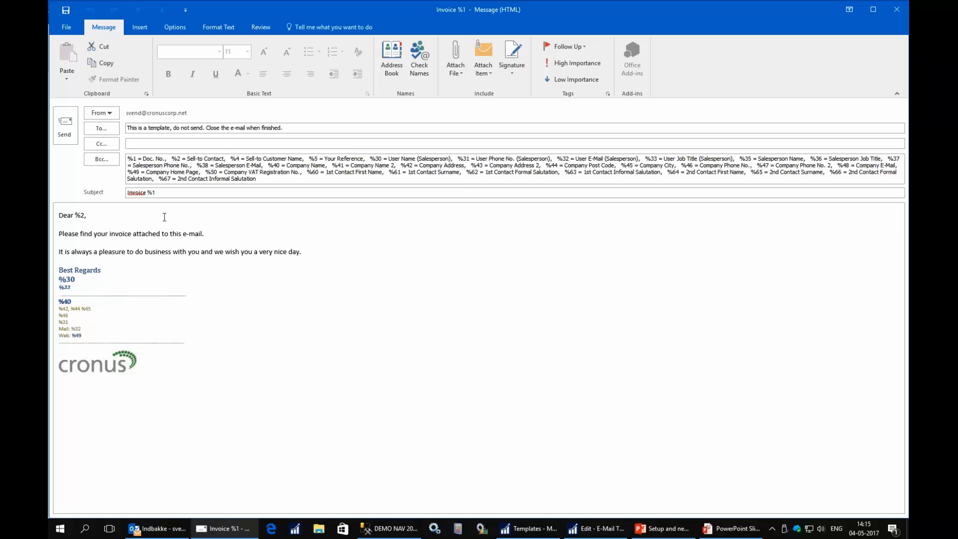
left_click(141, 27)
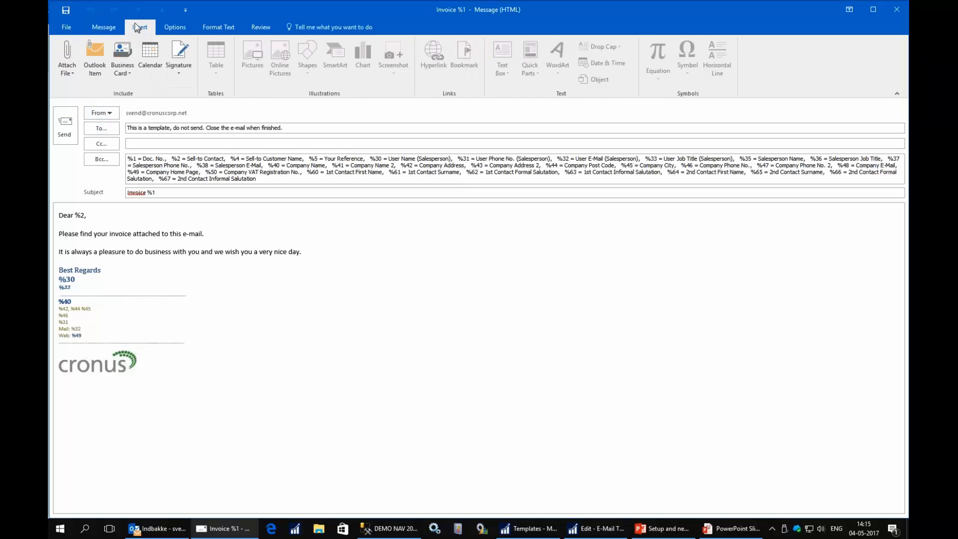
- Insert the NEW Document Output JPG picture into the invoice template body
left_click(157, 240)
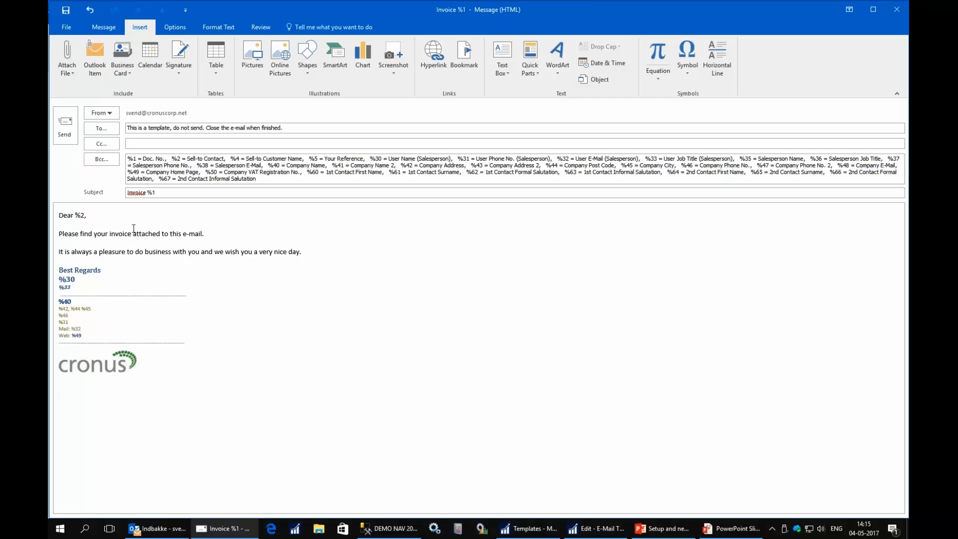
left_click(104, 27)
left_click(141, 30)
left_click(253, 70)
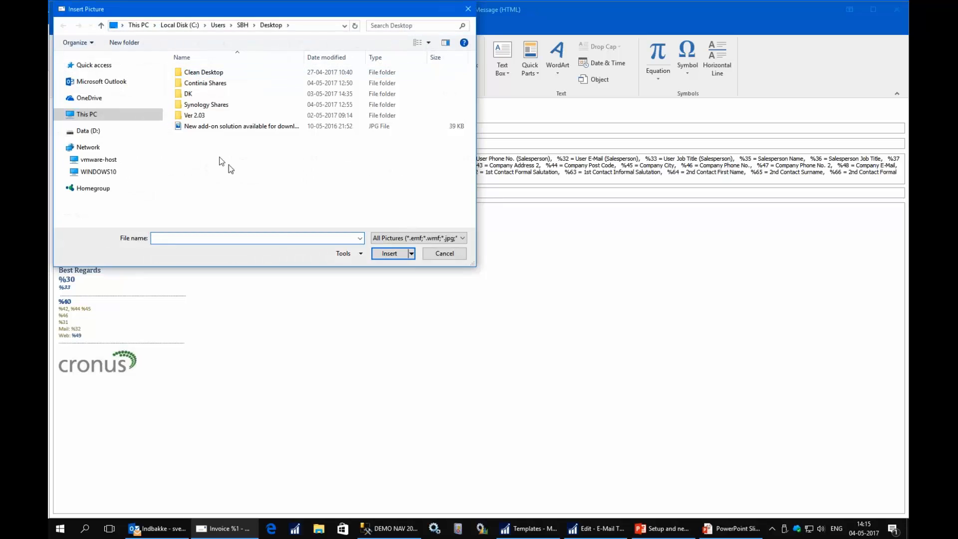
double_click(215, 127)
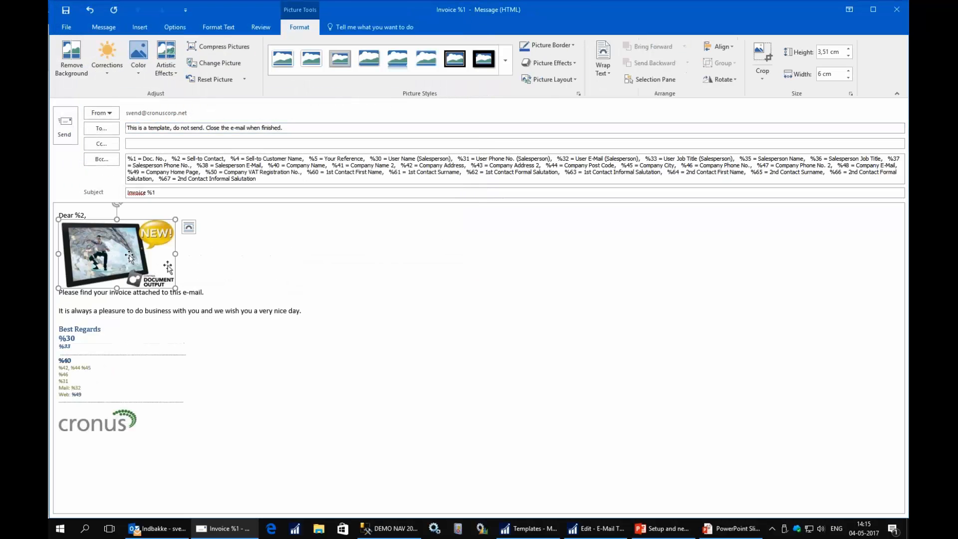
- Move the picture below the cronus logo and close the template message
left_click(119, 457)
left_click_drag(113, 476, 114, 476)
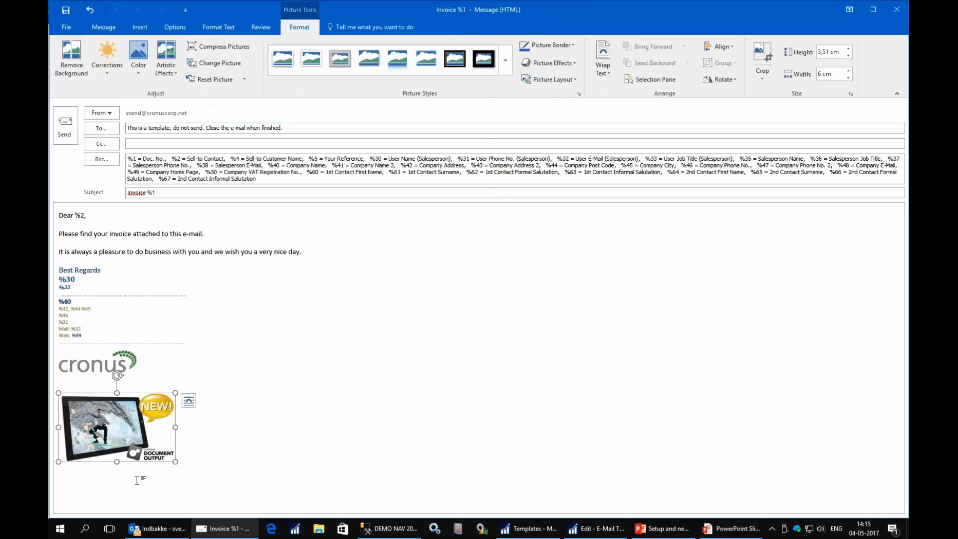
left_click(201, 372)
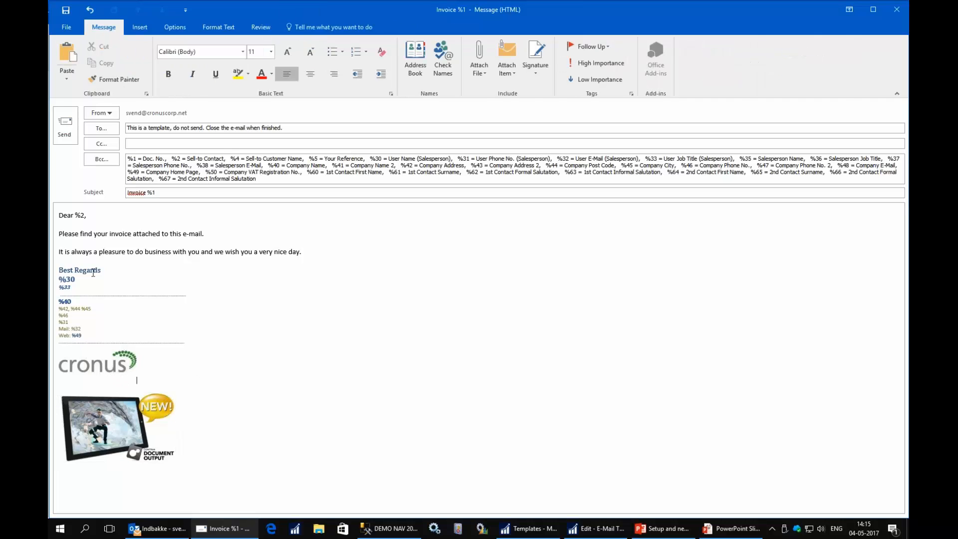
left_click(86, 215)
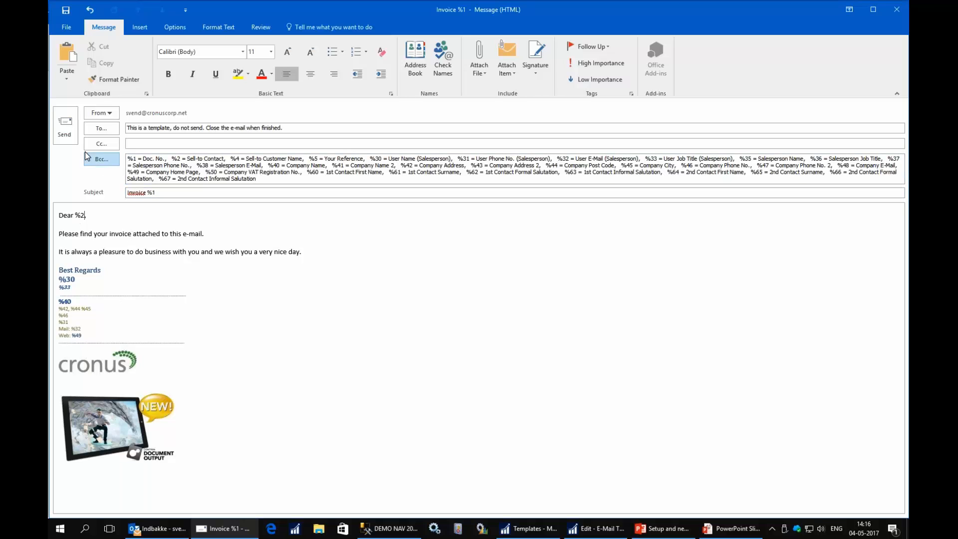
left_click(898, 12)
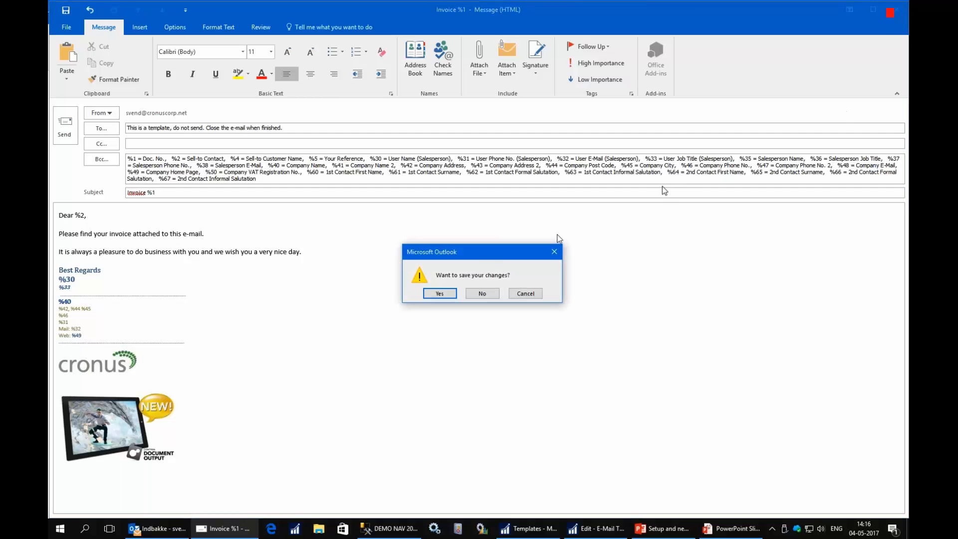
- Save the edited e-mail template, acknowledge the confirmation and close the SALESINVOICE template card
left_click(440, 295)
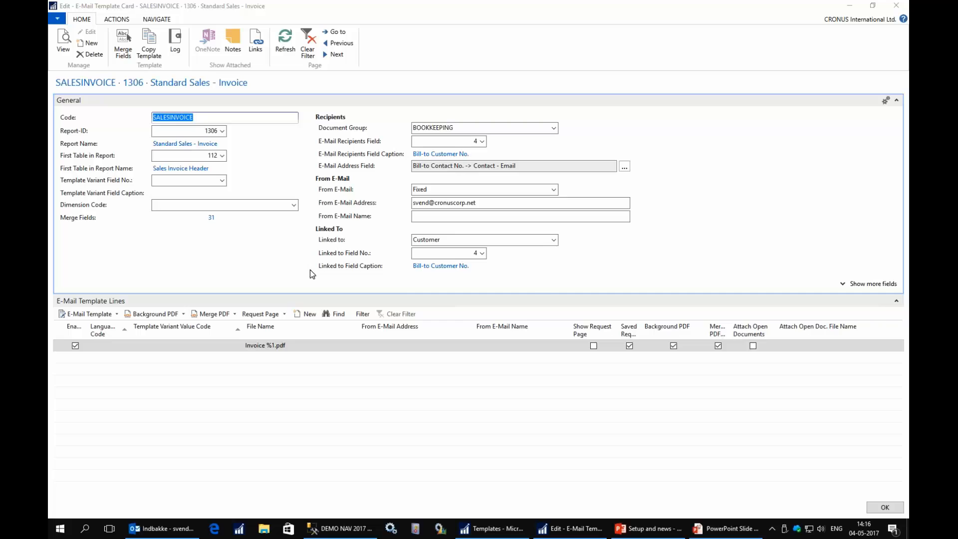
left_click(505, 276)
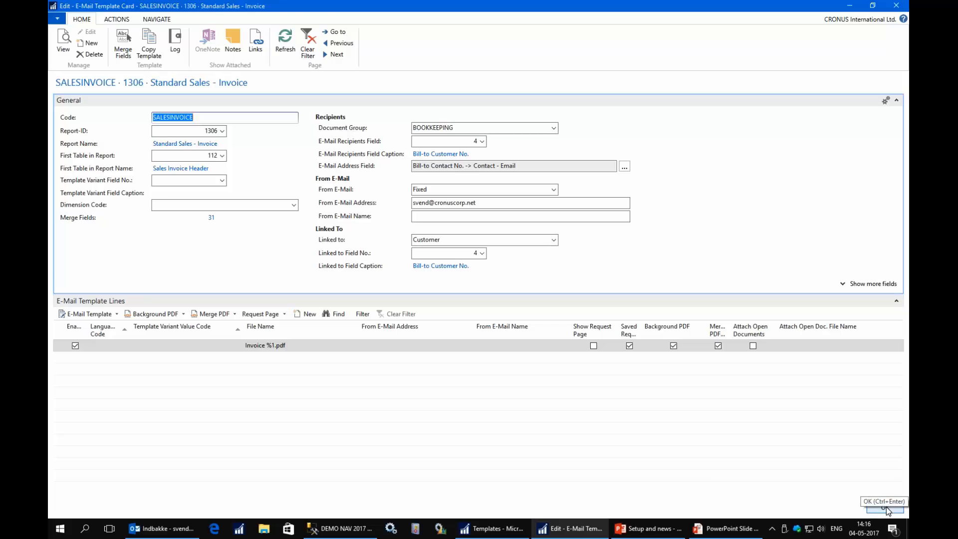
left_click(885, 509)
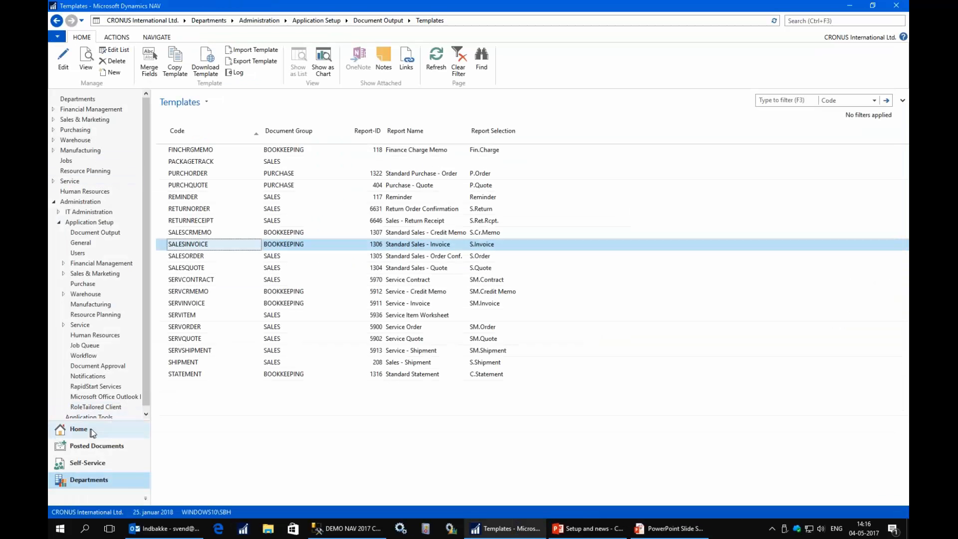
- From the home page, open Unhandled Posted Sales Invoices and start an Outlook e-mail for invoice 103009
left_click(91, 431)
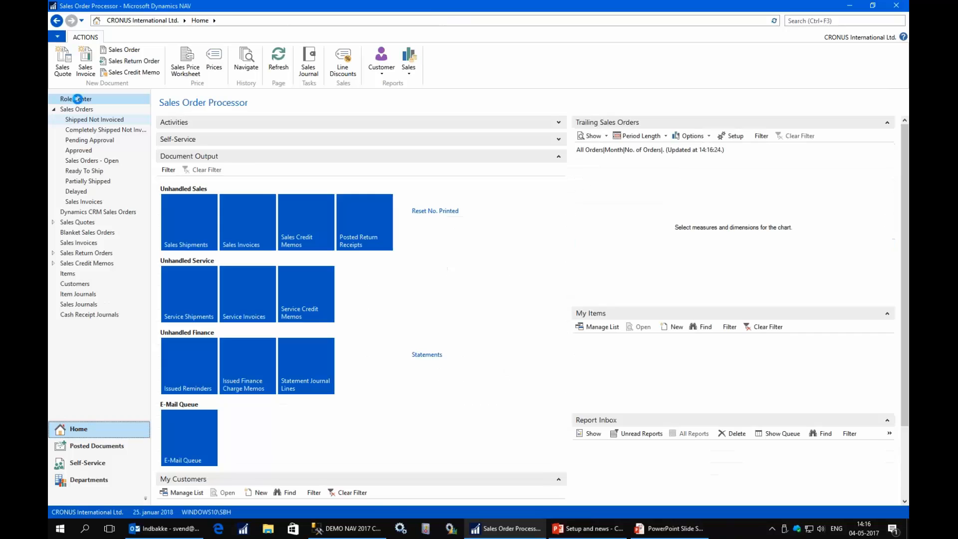
left_click(241, 243)
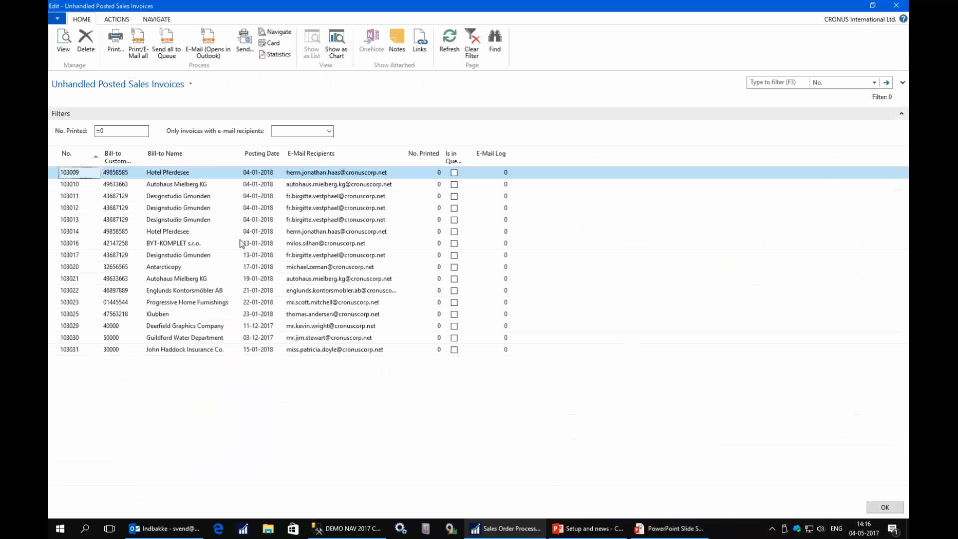
left_click(208, 45)
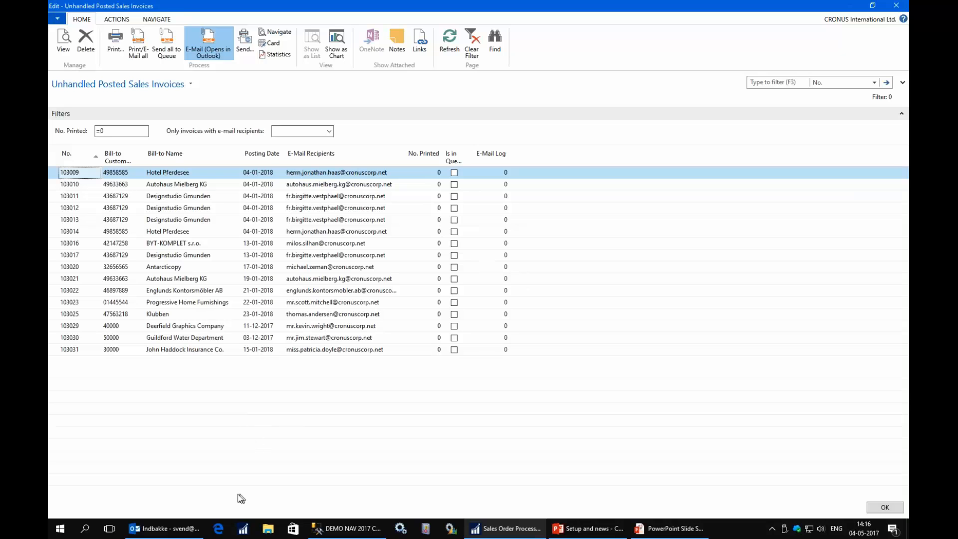
- Check the signature picture and send the invoice 103009 e-mail, then close the unhandled invoices list
key("ctrl+a")
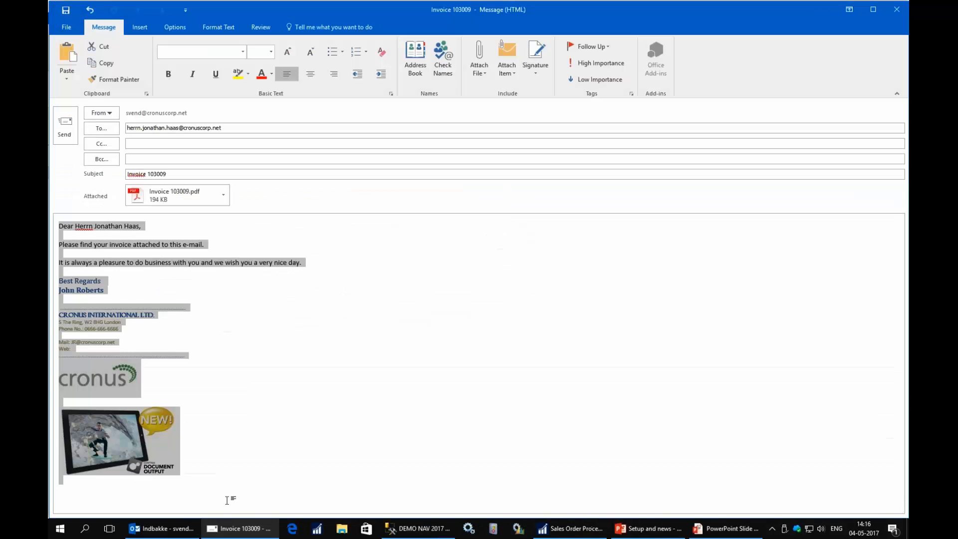
left_click(191, 439)
left_click(85, 444)
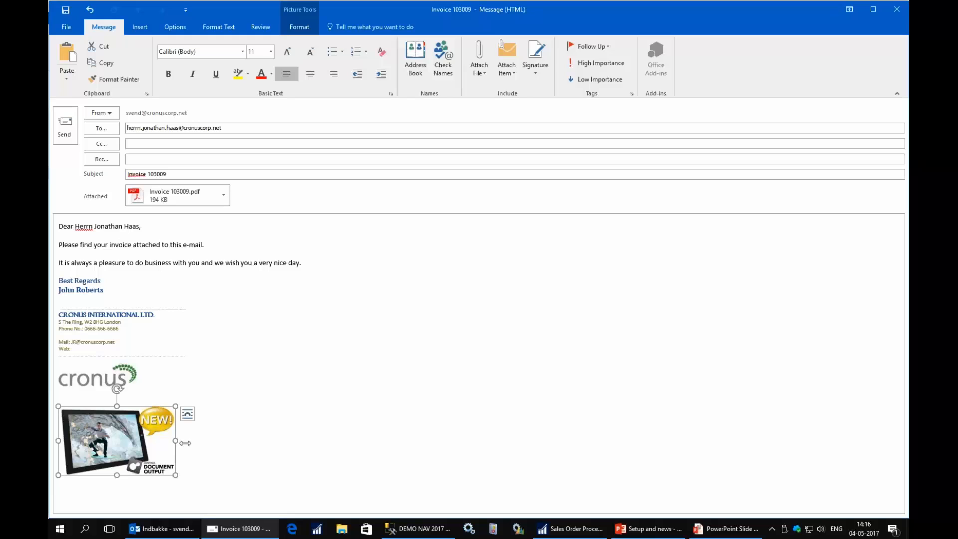
left_click(171, 379)
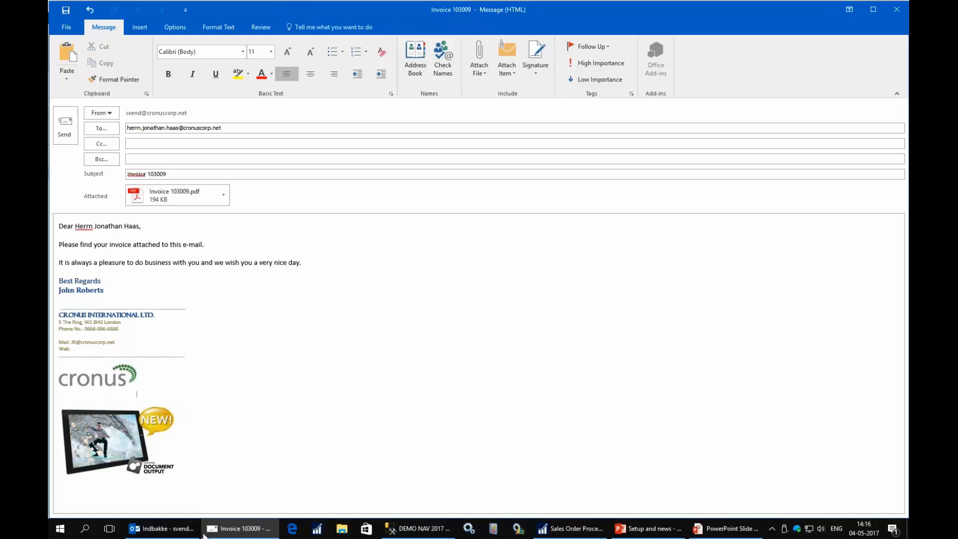
left_click(64, 125)
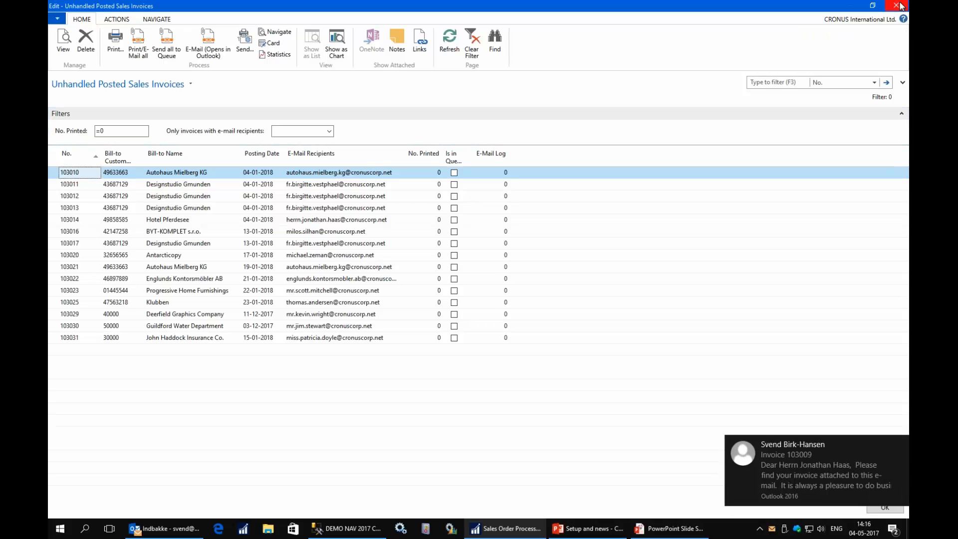
left_click(896, 6)
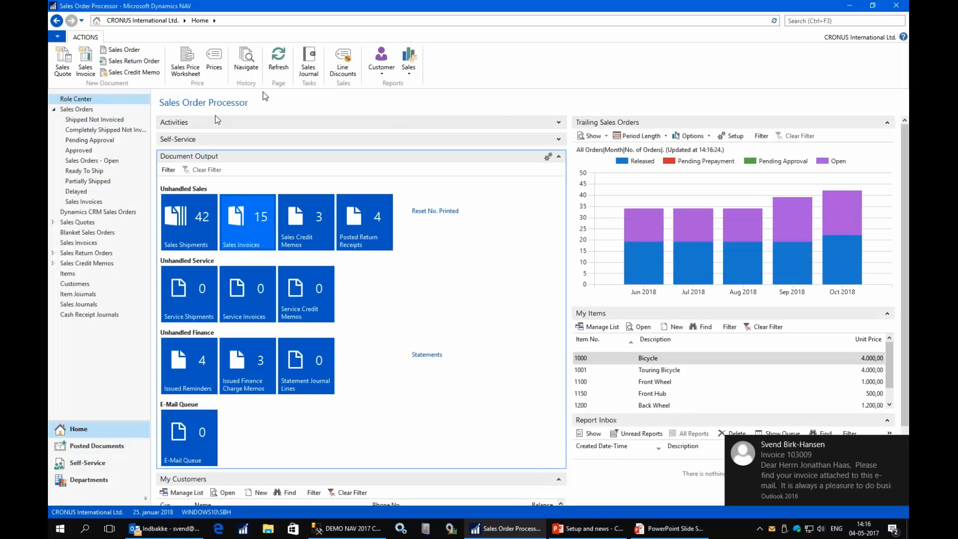
- Search for the Customers page and open the card for customer 10000, The Cannon Group PLC
left_click(822, 20)
type("dos")
key("BackSpace")
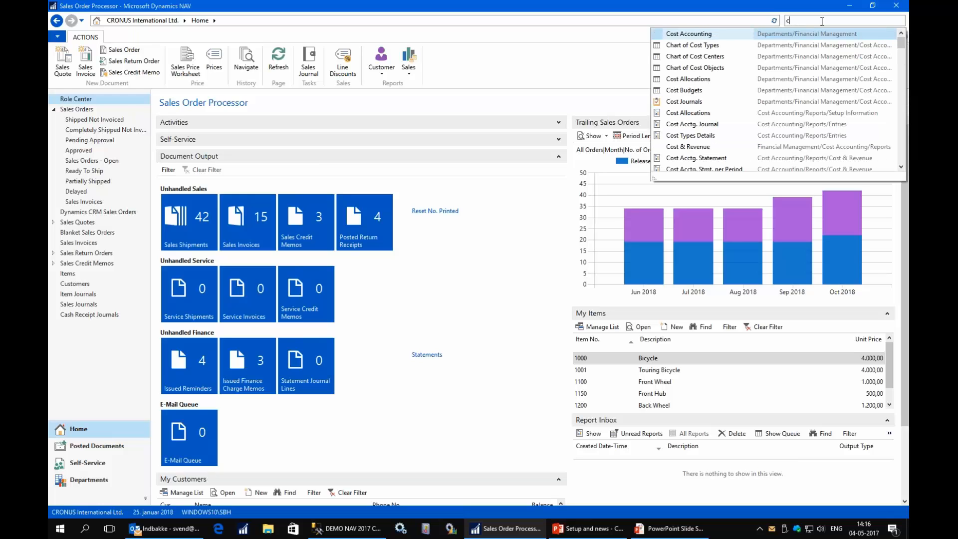
type("ustome")
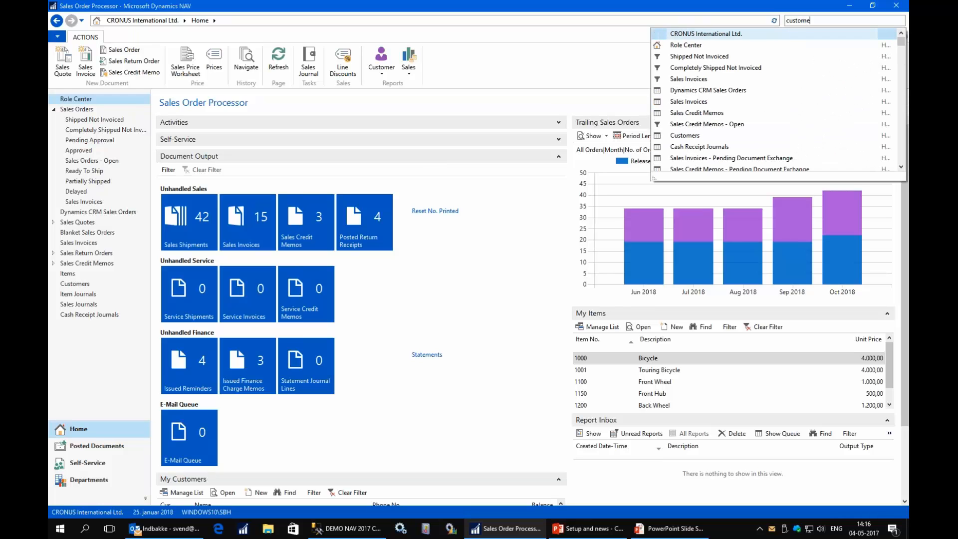
type("r")
key("Return")
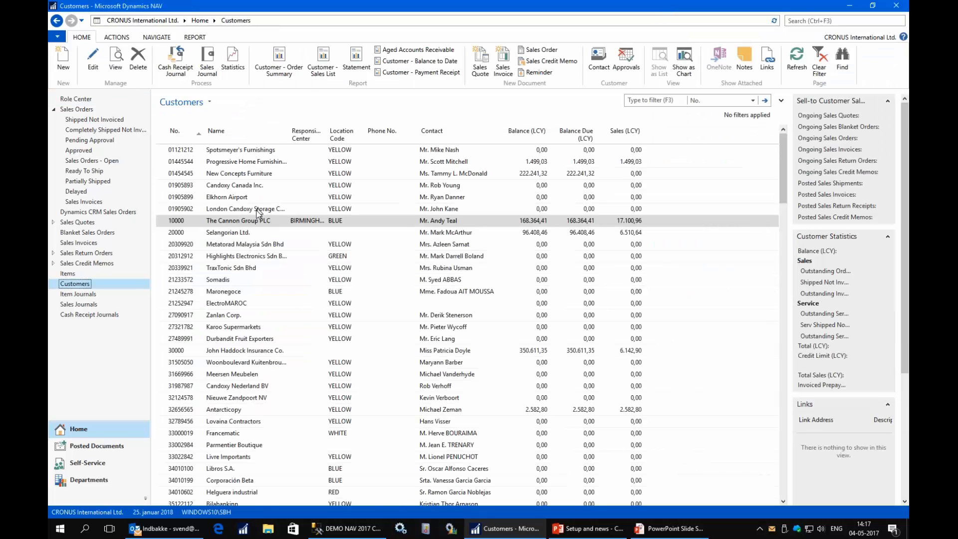
left_click(92, 60)
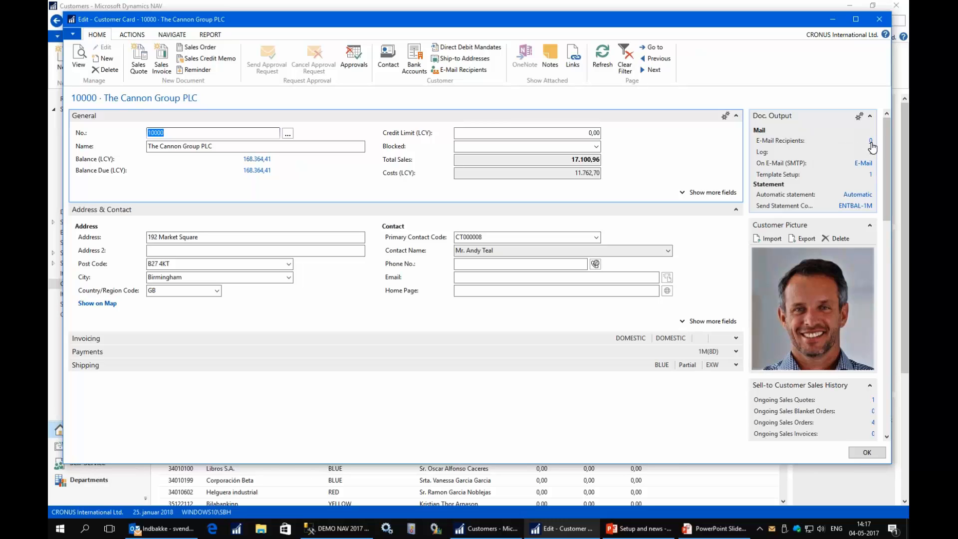
- Open the customer's e-mail recipients and enter the BOOKKEEPING and SALES addresses at company.com
left_click(870, 141)
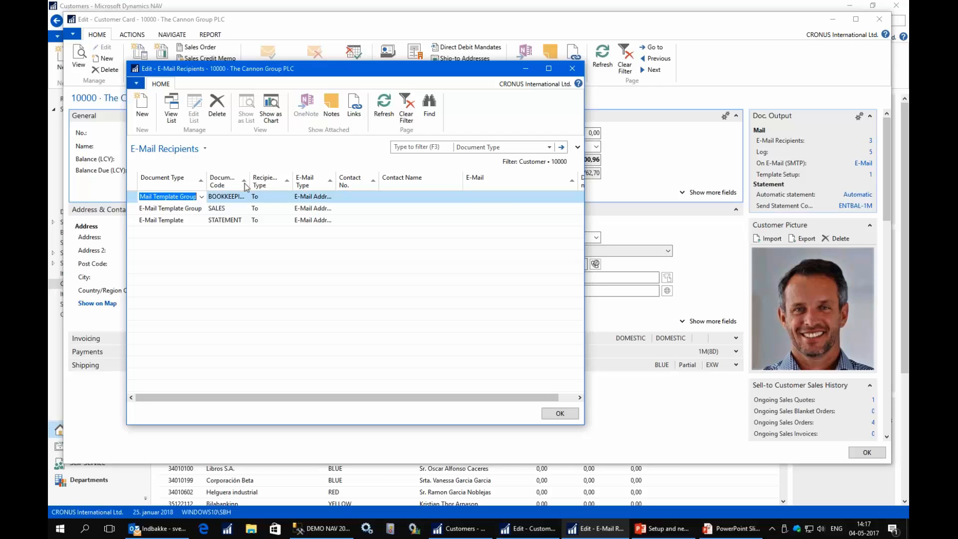
left_click(505, 197)
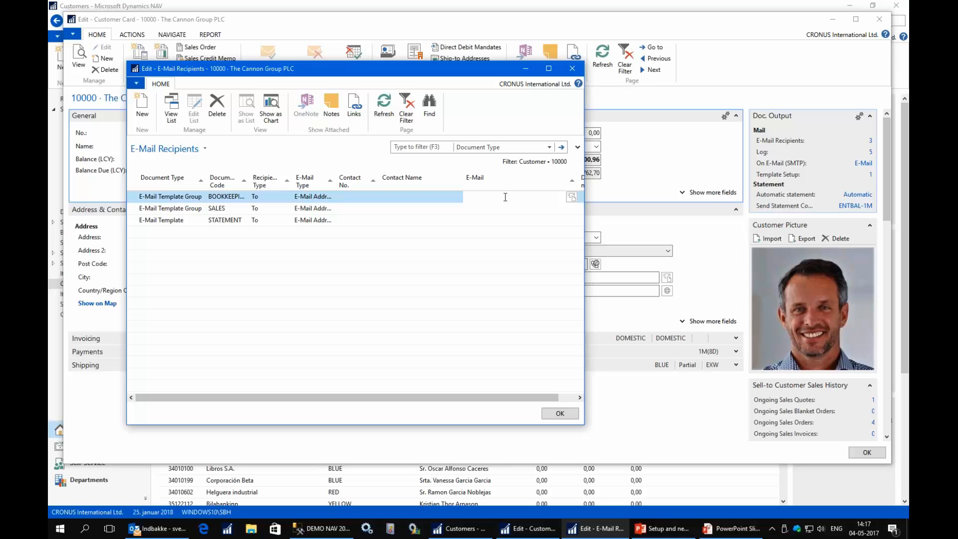
key("Down")
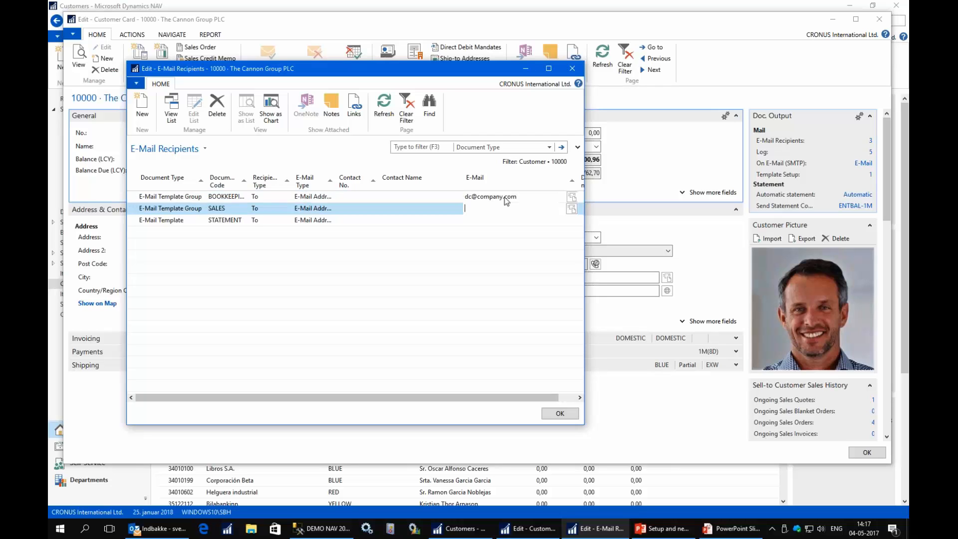
key("Down")
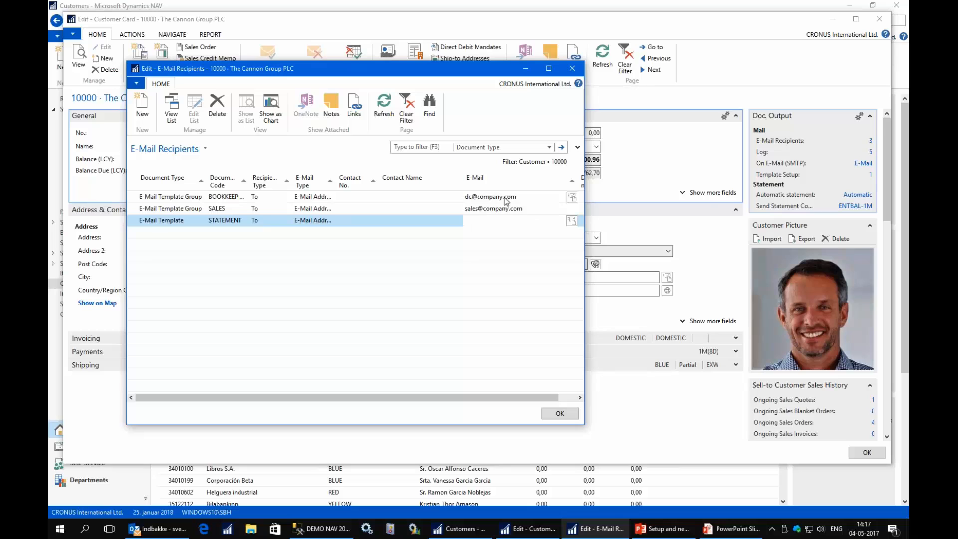
- Enter the STATEMENT recipient's address, review all three rows, and save the recipients
type("bookkeeping@company.com")
left_click(533, 195)
left_click(528, 207)
left_click(522, 221)
left_click(559, 414)
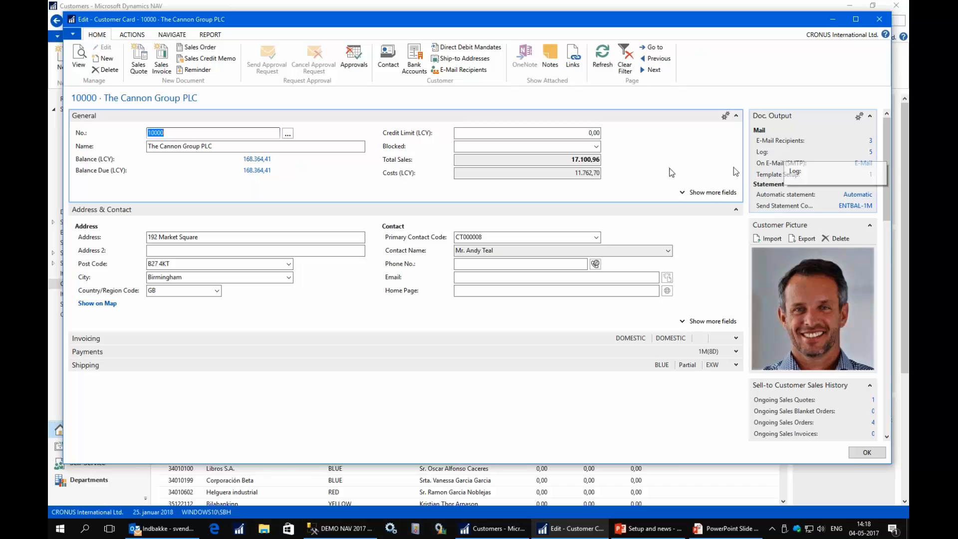
- Check the customer's e-mail log, then open its Document Output template setup
left_click(869, 155)
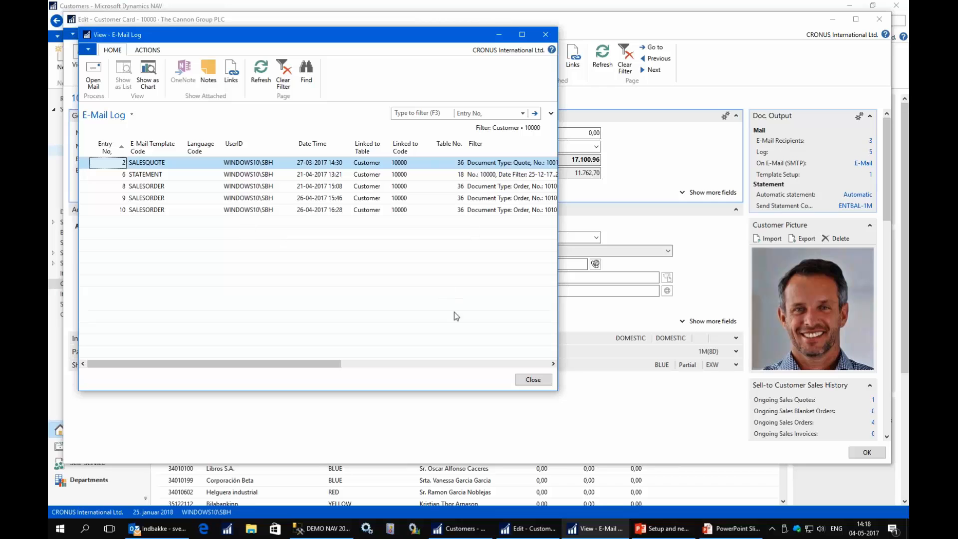
left_click(538, 384)
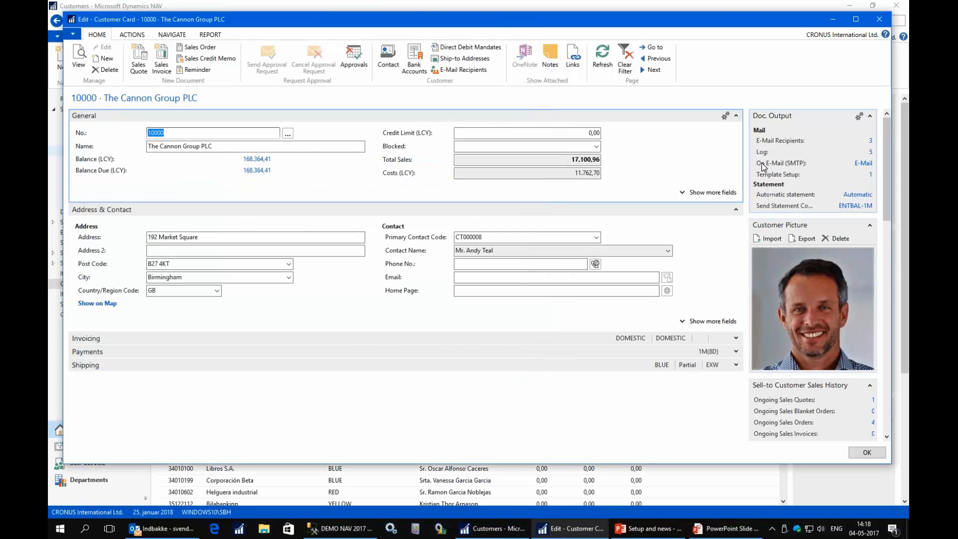
left_click(867, 174)
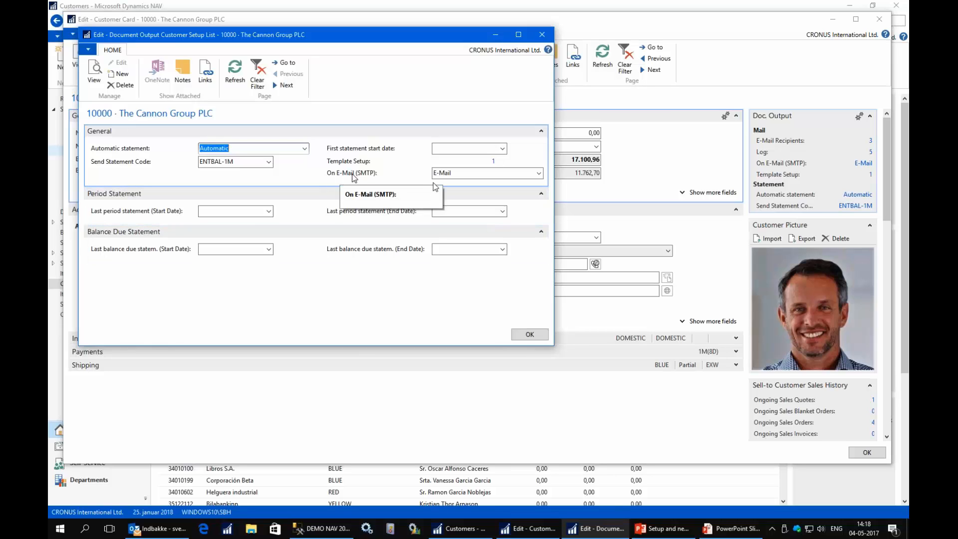
left_click(455, 172)
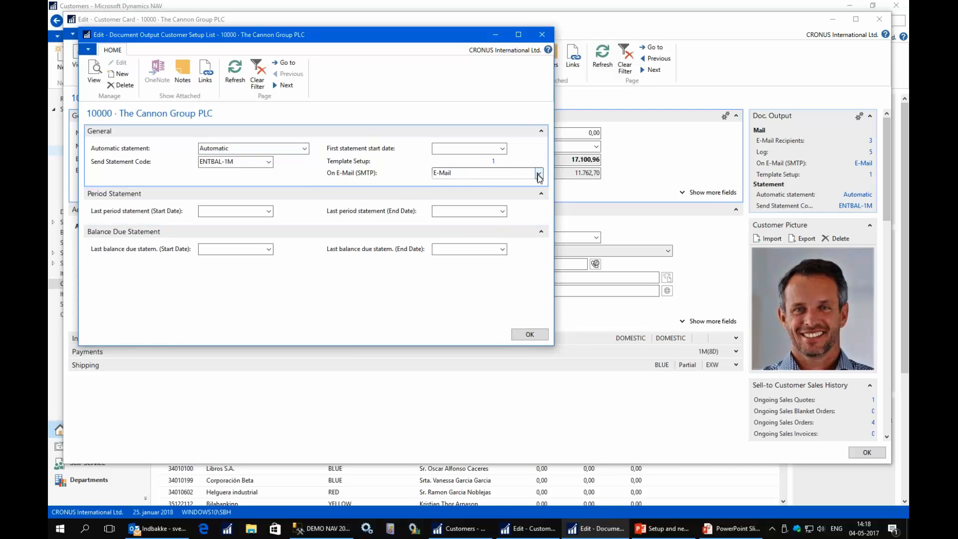
left_click(539, 173)
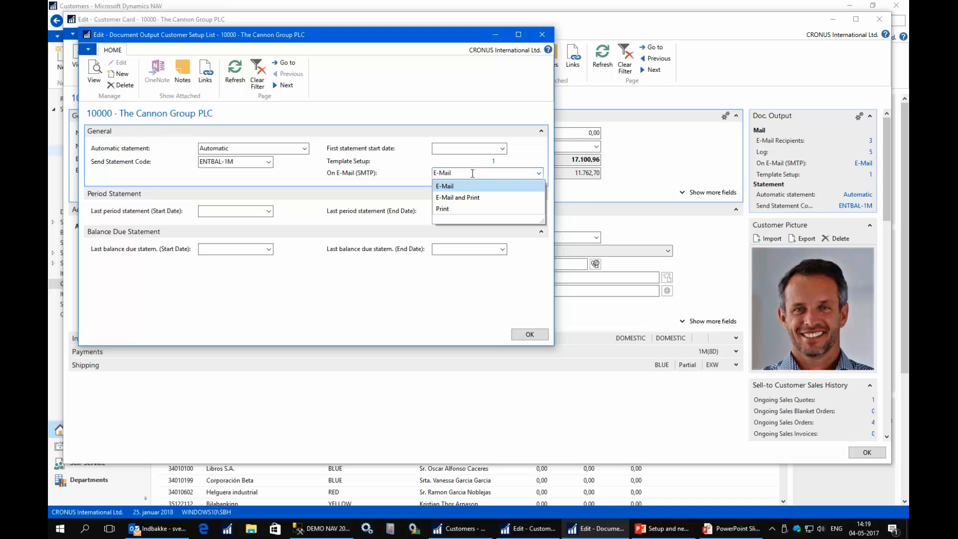
left_click(472, 175)
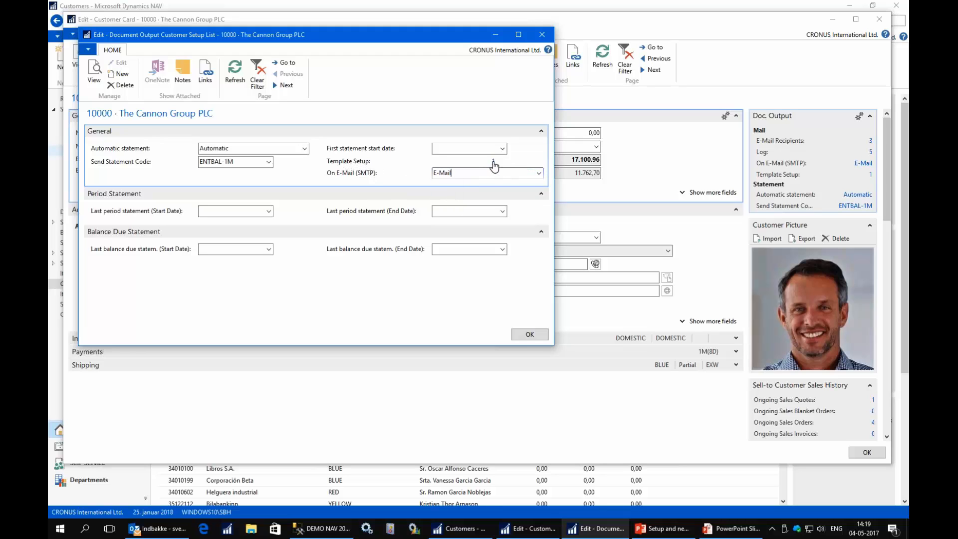
left_click(493, 161)
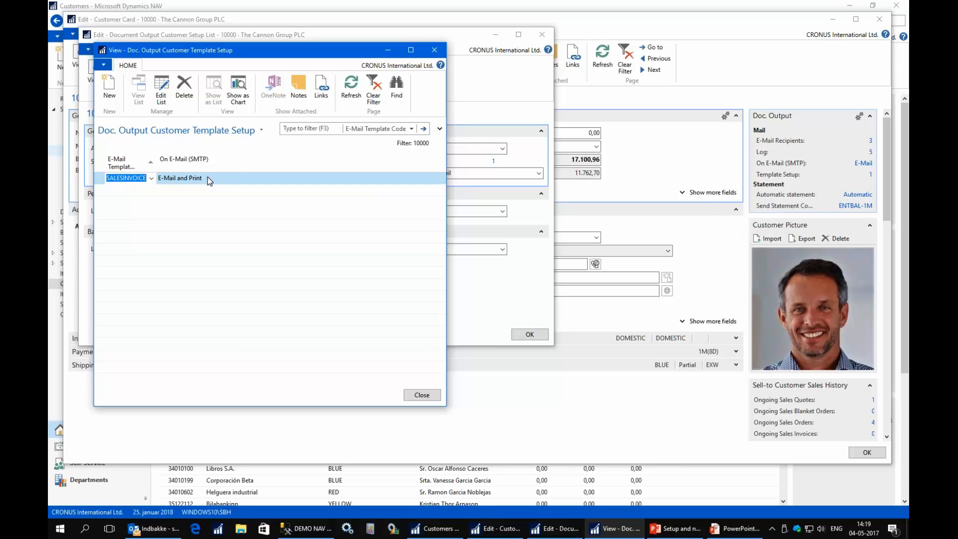
left_click(208, 178)
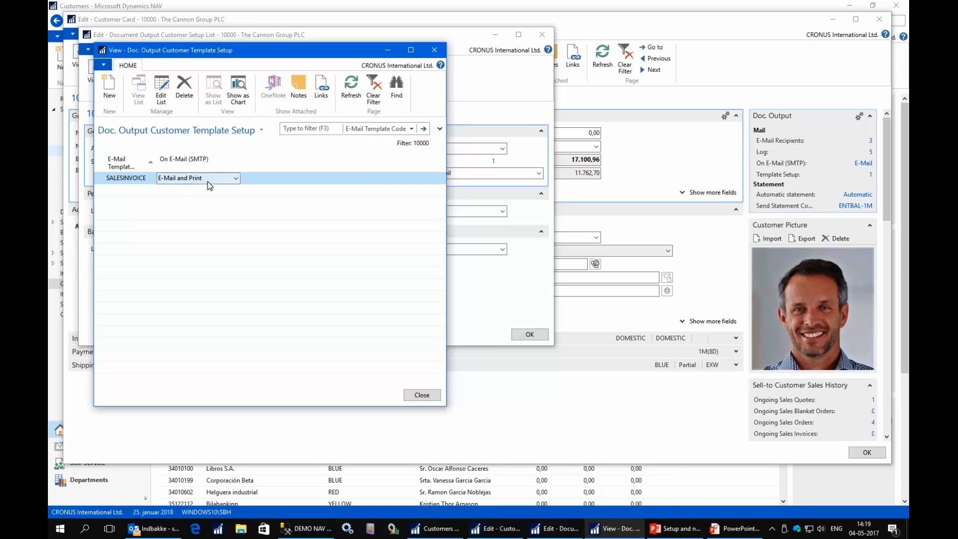
left_click(428, 398)
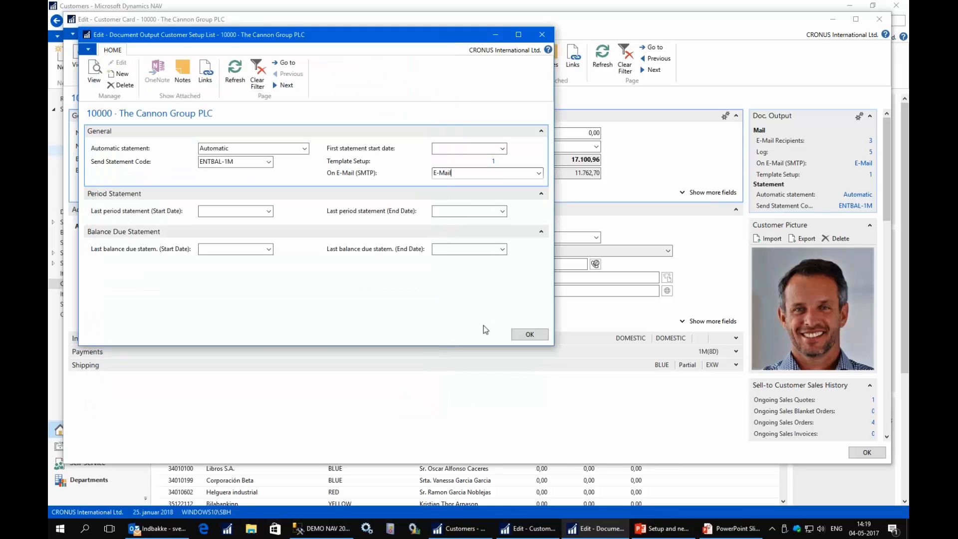
left_click(235, 149)
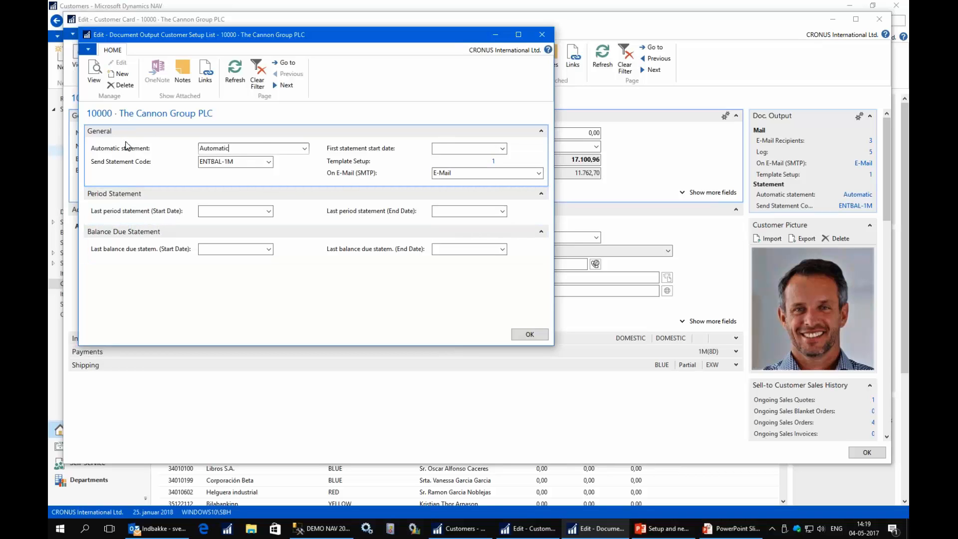
left_click(305, 148)
left_click(305, 150)
left_click(269, 162)
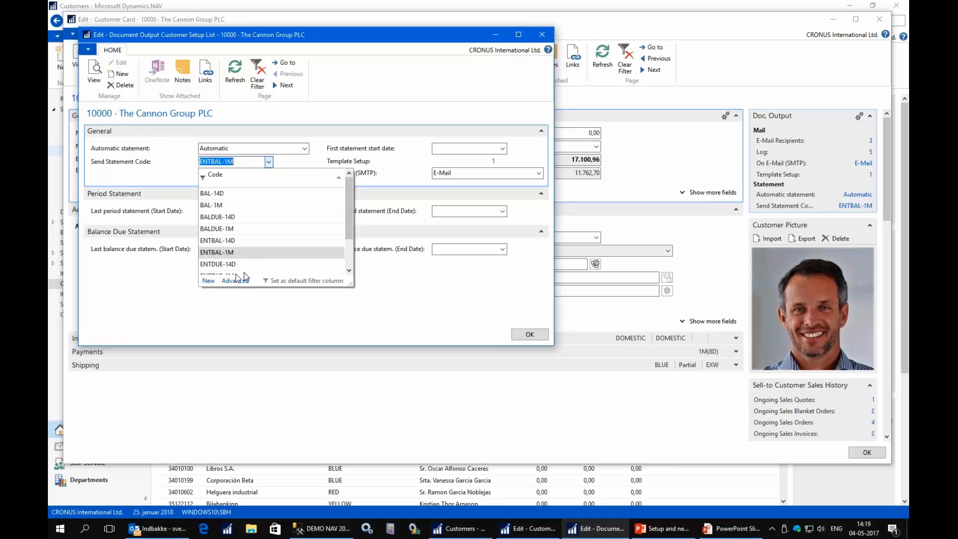
left_click(235, 281)
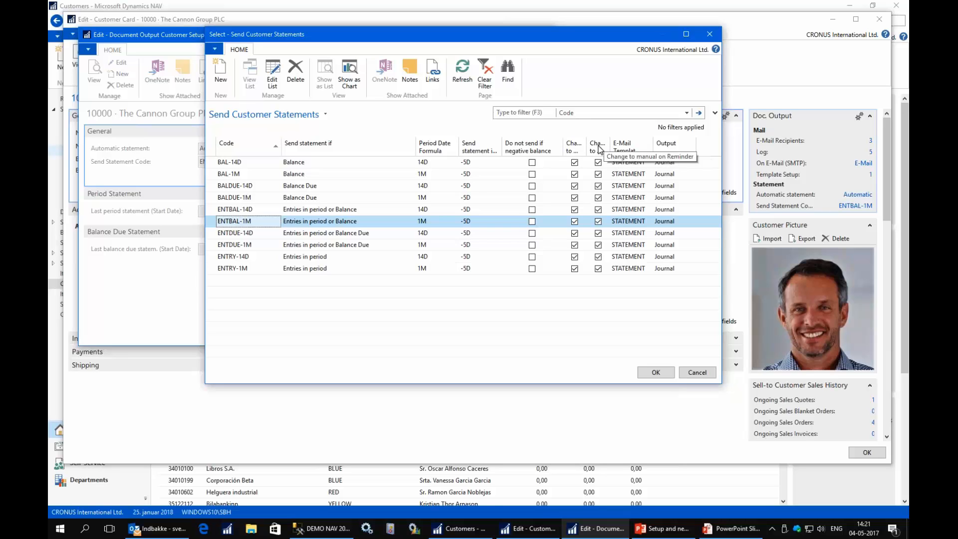
left_click(657, 375)
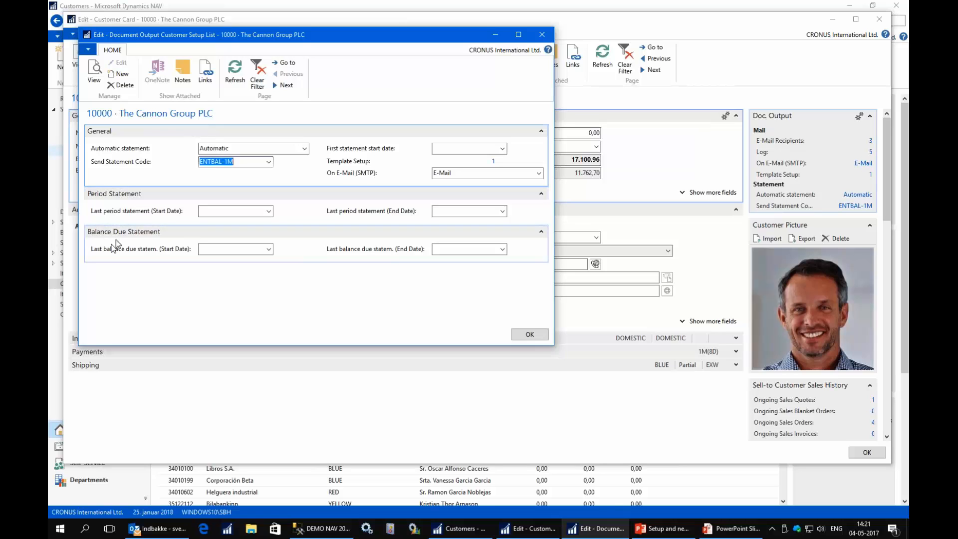
- Save the last period statement settings and close The Cannon Group PLC customer card
left_click(210, 212)
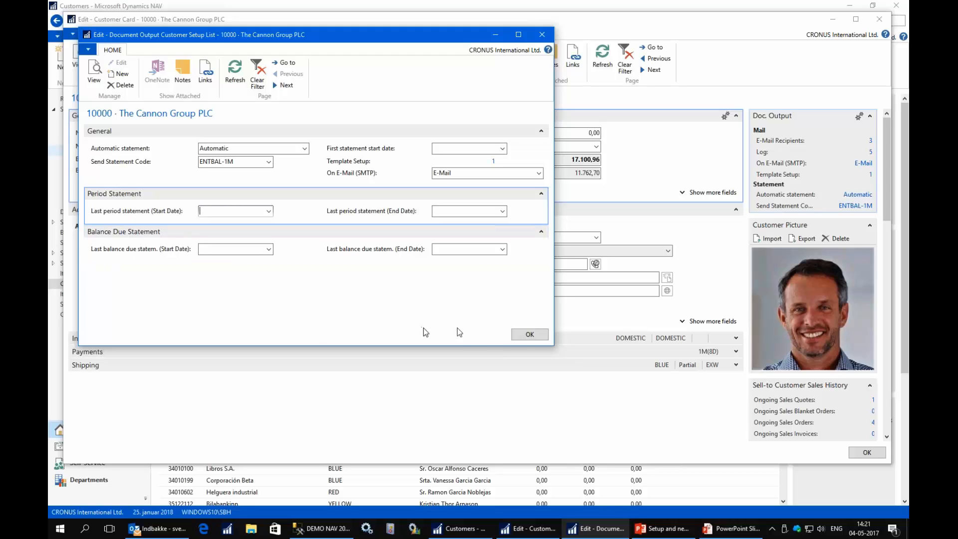
left_click(529, 334)
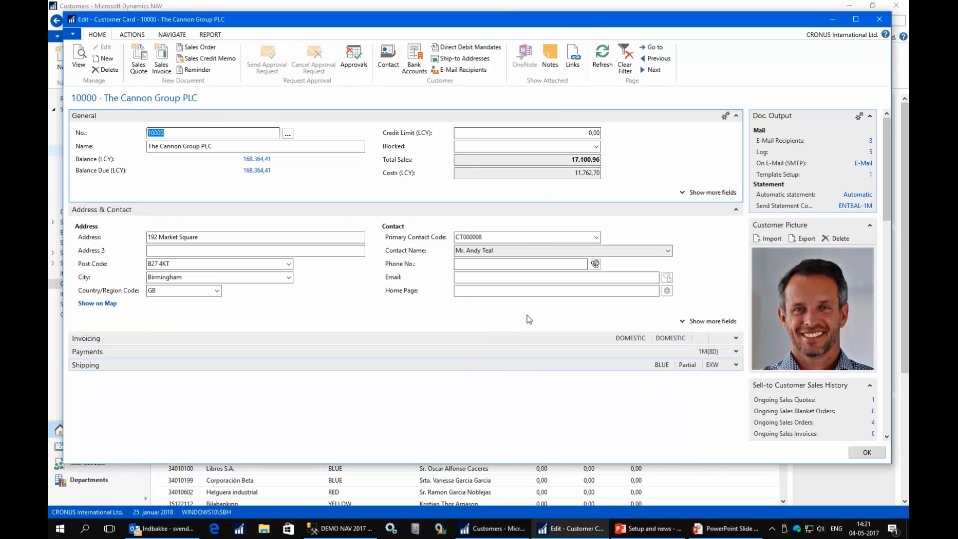
left_click(879, 20)
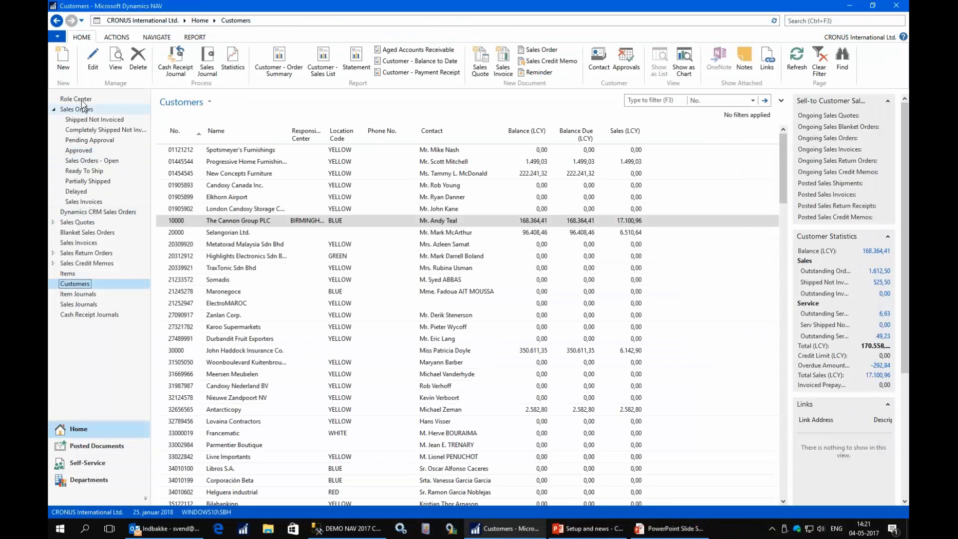
- From the Role Center, check for new statements, loading customers 10000 and 20000 into the Statement Journal
left_click(138, 103)
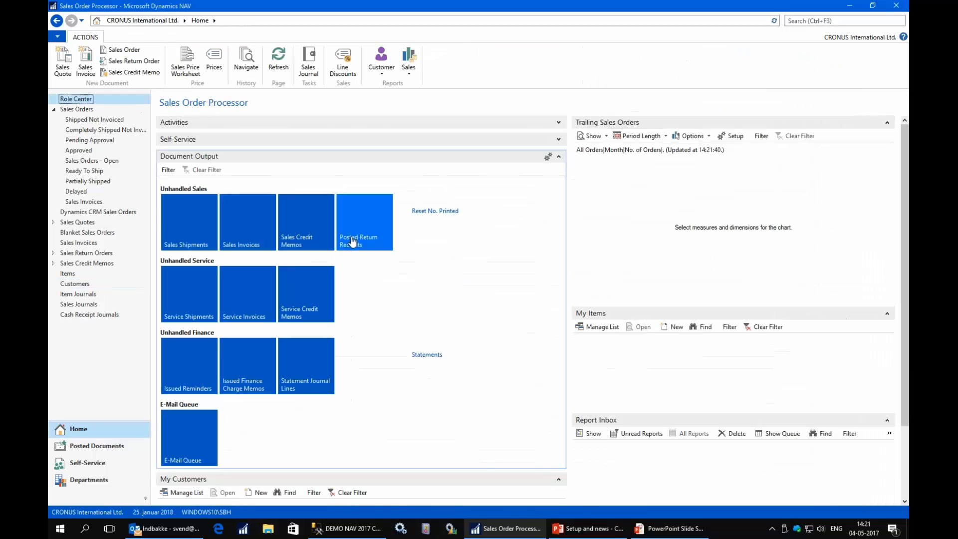
left_click(314, 378)
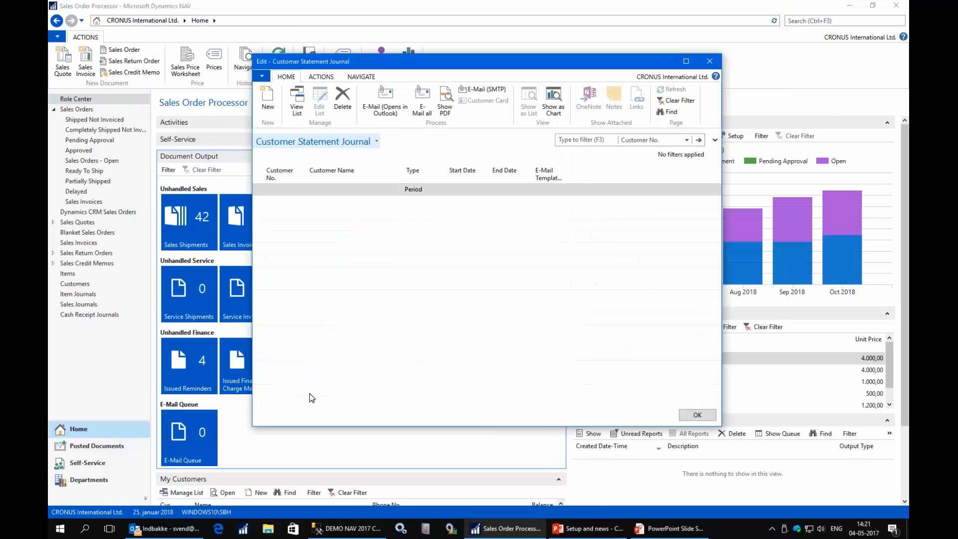
left_click(320, 76)
left_click(329, 115)
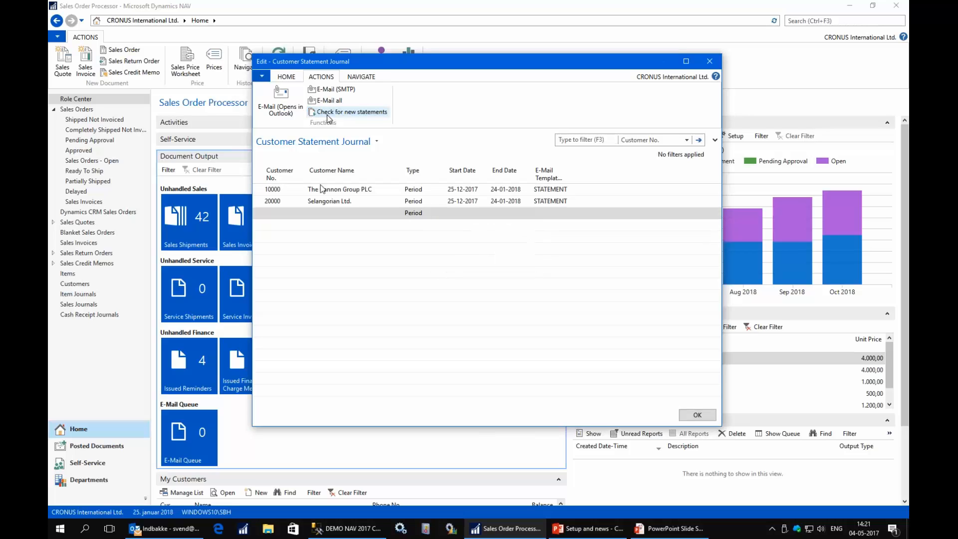
- Preview The Cannon Group PLC's statement as a PDF, then close the preview
left_click(293, 192)
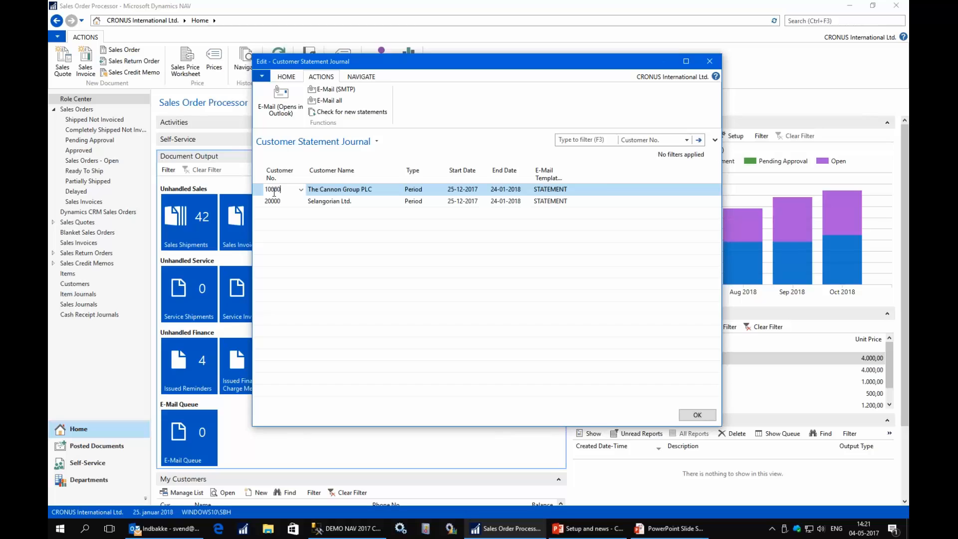
left_click(288, 79)
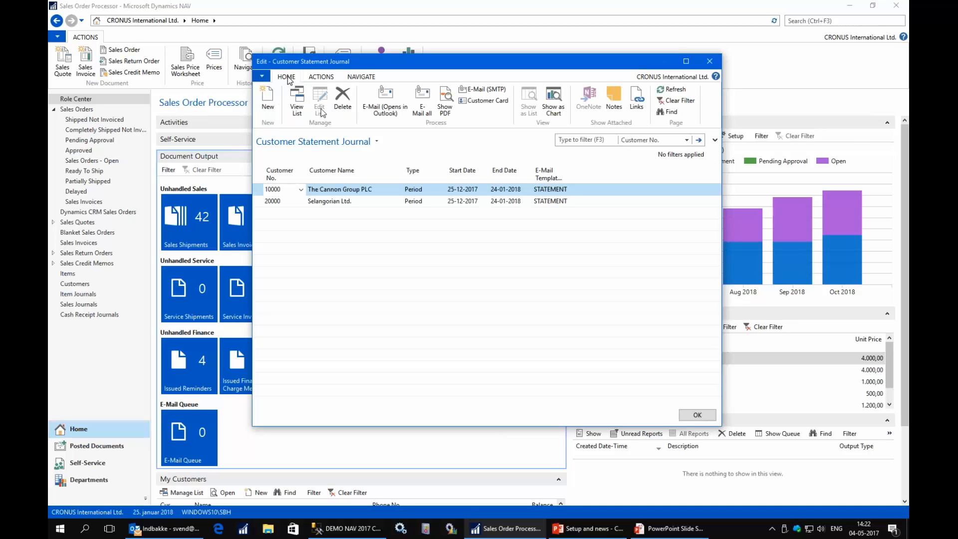
left_click(444, 106)
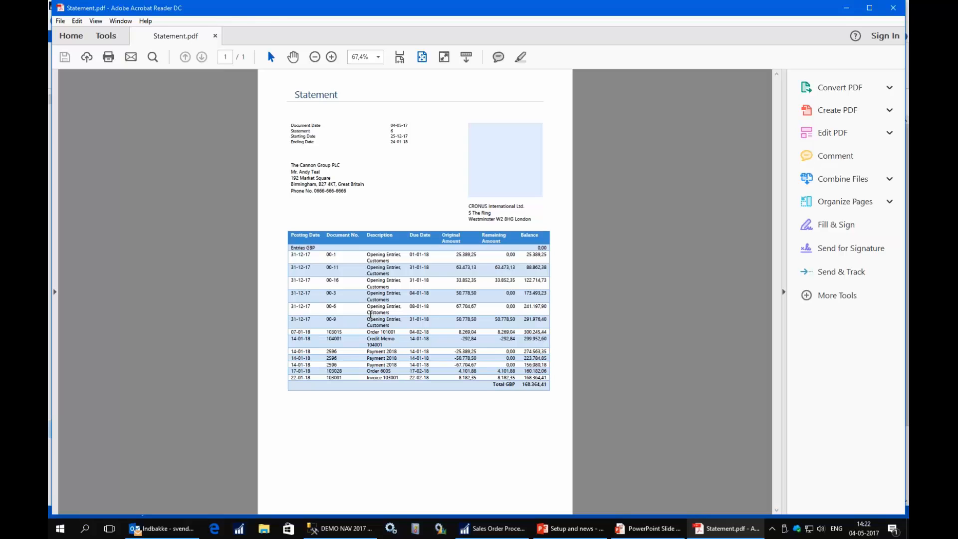
left_click(893, 8)
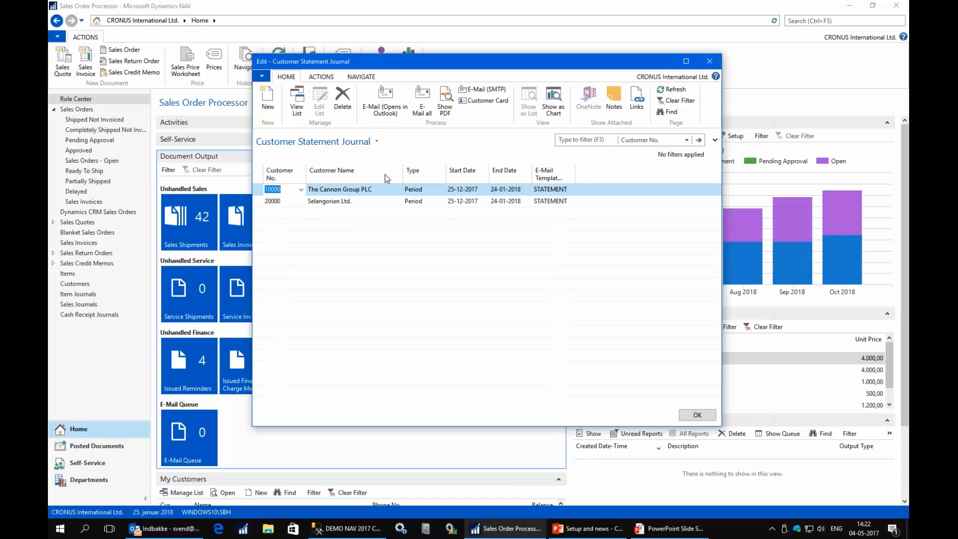
- E-mail both customer statements with E-Mail all and close the emptied journal
left_click(428, 110)
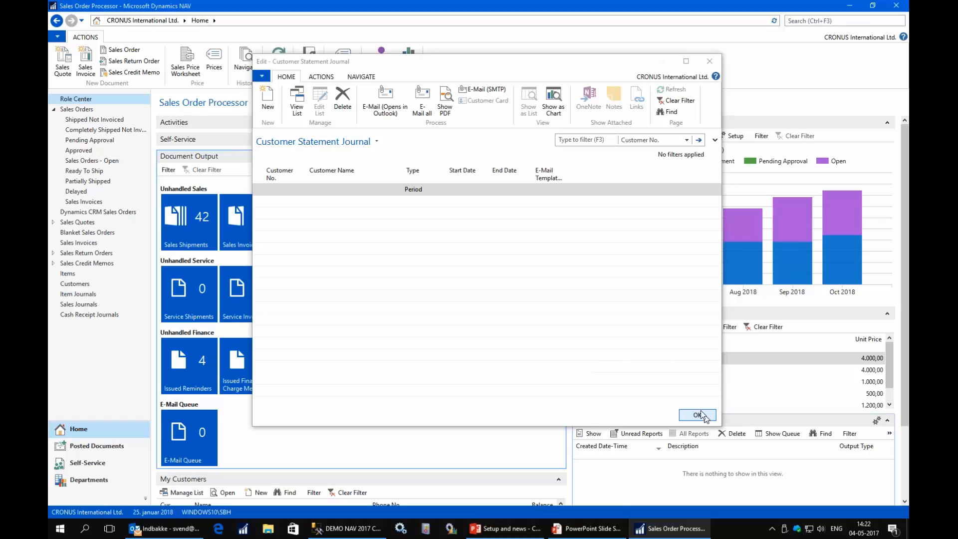
left_click(697, 415)
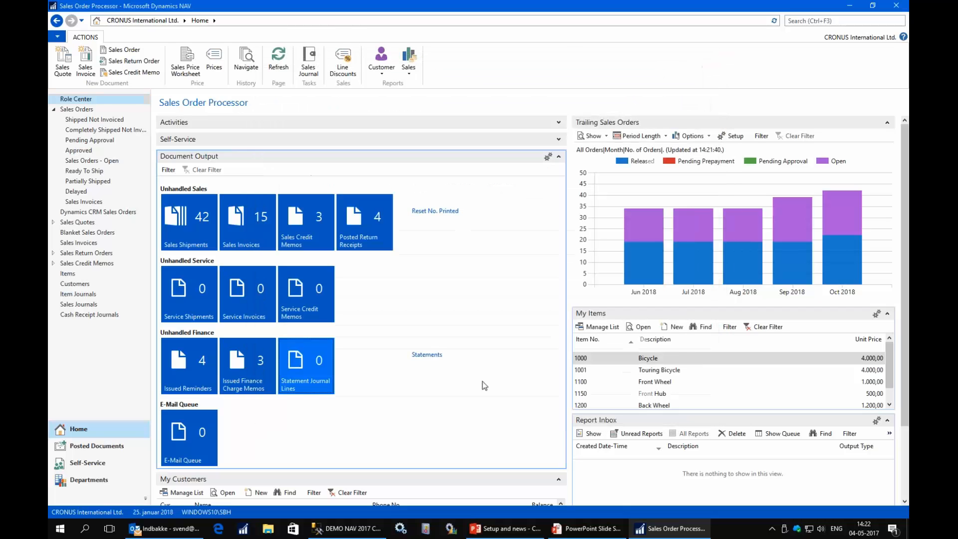
- Confirm customer 10000's statement period now reads 25-12-2017 to 24-01-2018, then switch to Outlook
left_click(793, 20)
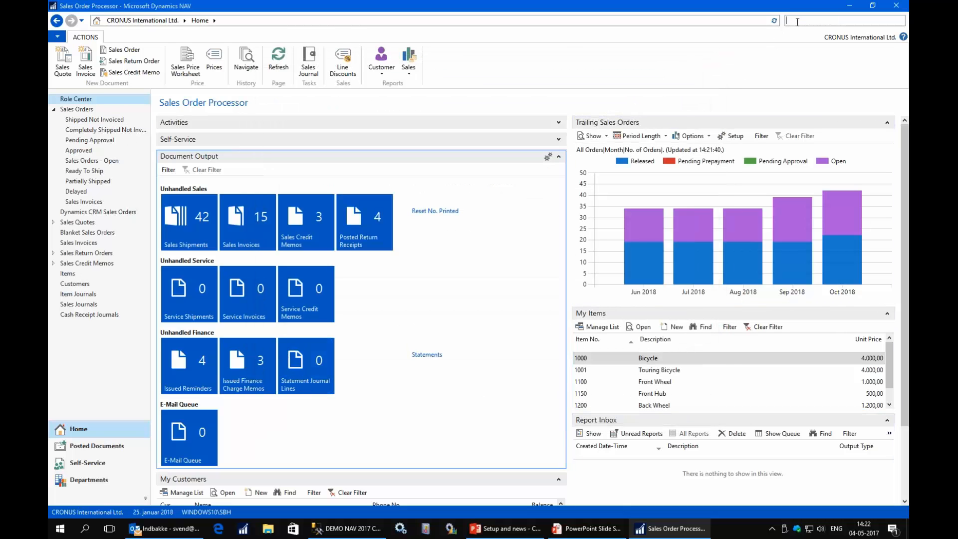
type("customer")
key("Return")
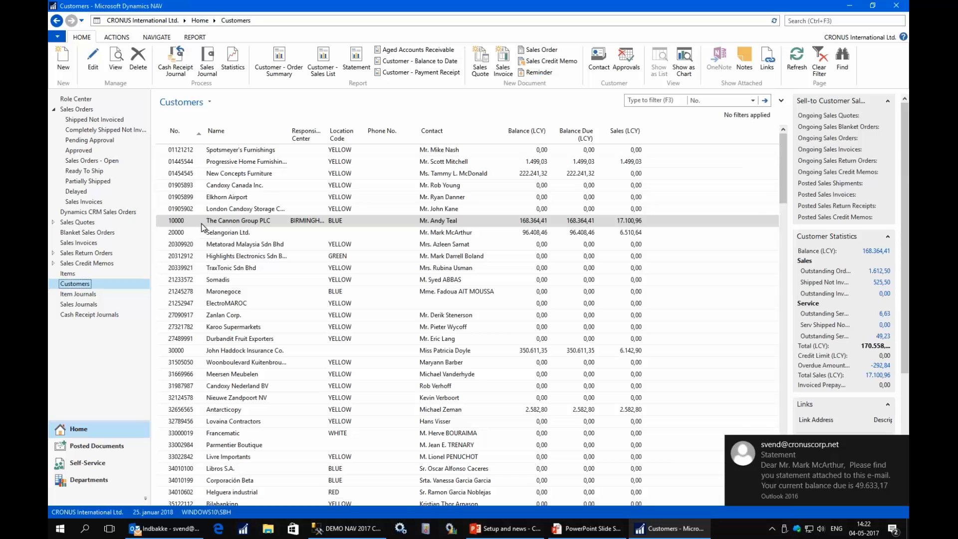
left_click(93, 66)
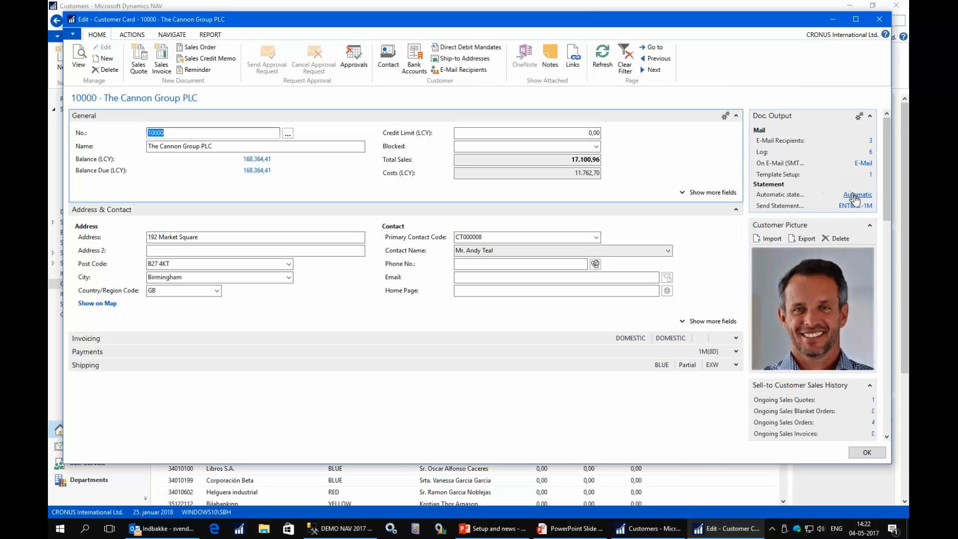
left_click(856, 195)
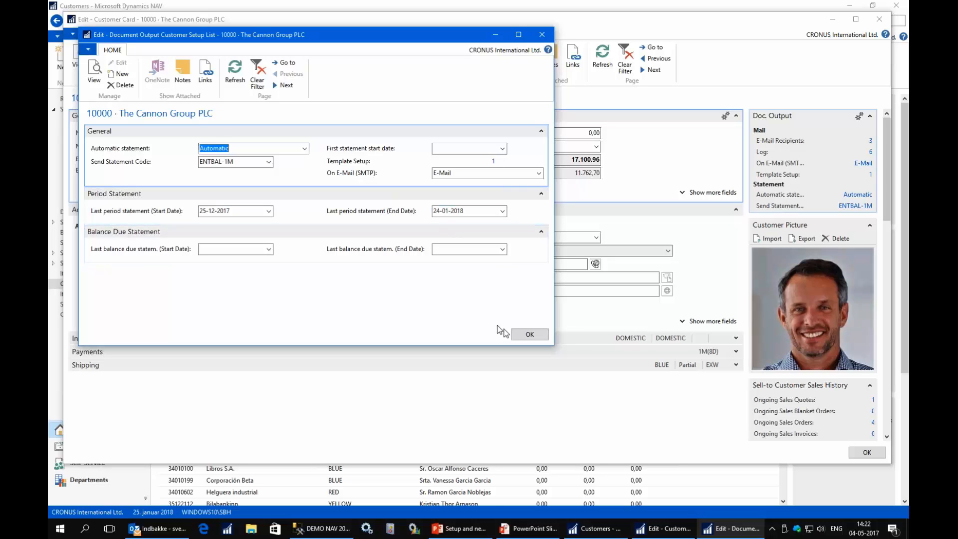
left_click(529, 334)
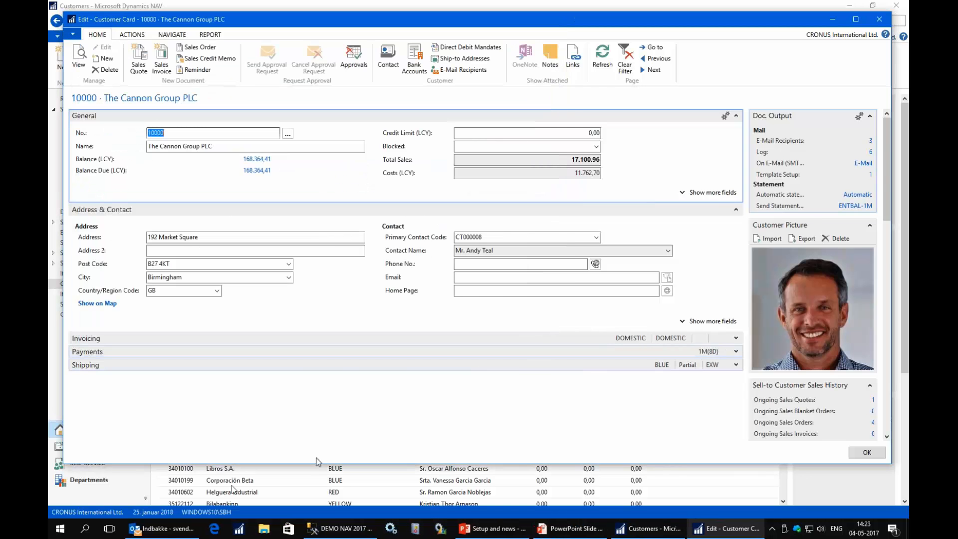
left_click(169, 532)
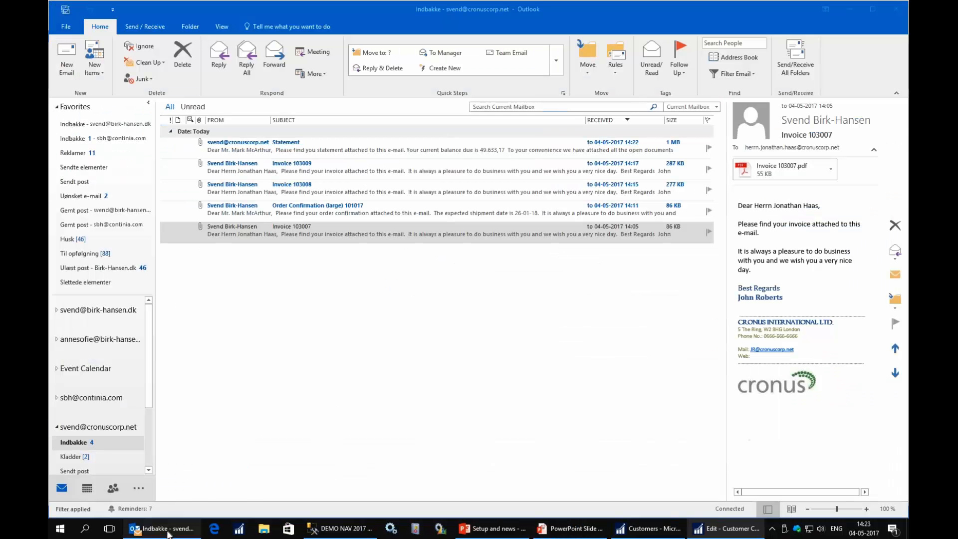
- Open the newest Statement e-mail and its Open documents.zip attachment listing the four open invoices
left_click(248, 151)
double_click(247, 152)
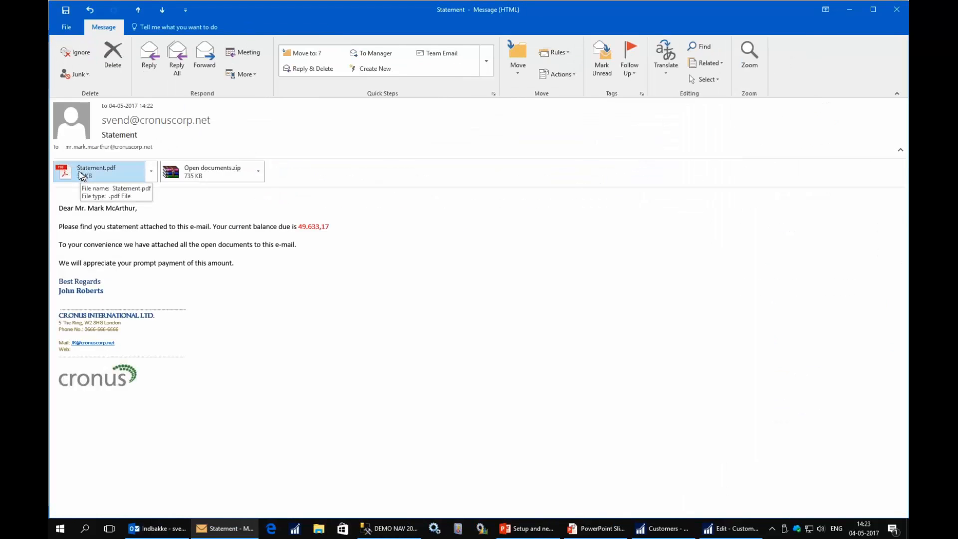
left_click(202, 178)
double_click(202, 179)
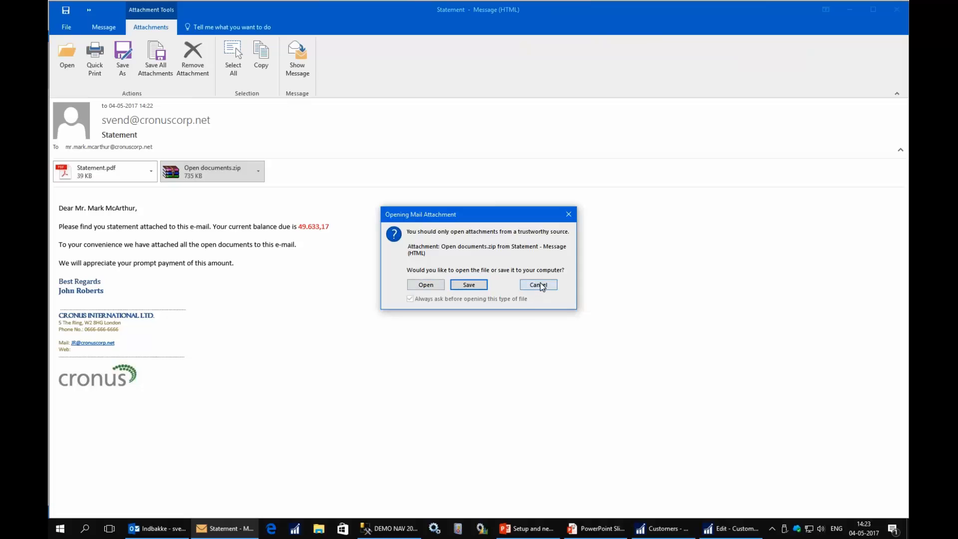
left_click(426, 285)
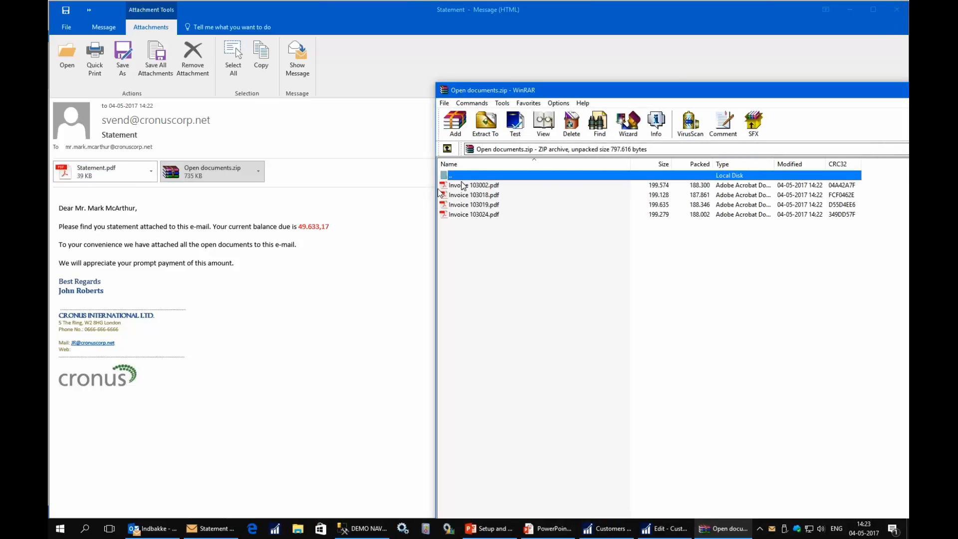
- Close the archive and message, then advance the slide show to 'What have we seen?'
left_click_drag(843, 96, 375, 103)
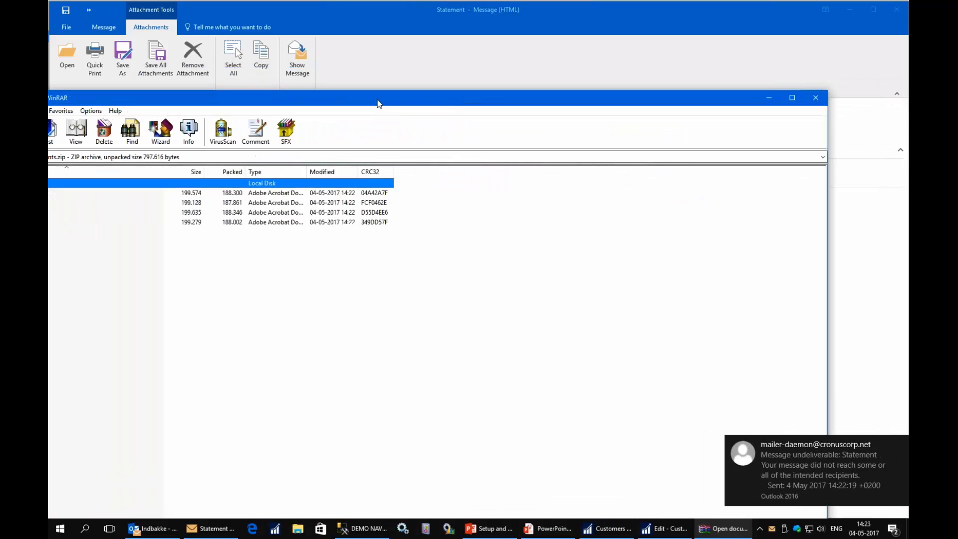
left_click(815, 98)
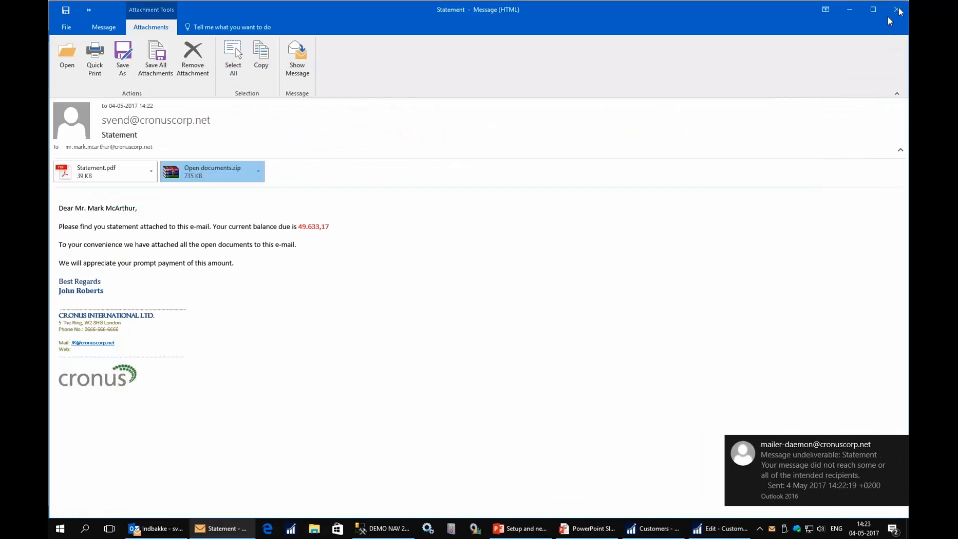
key("Escape")
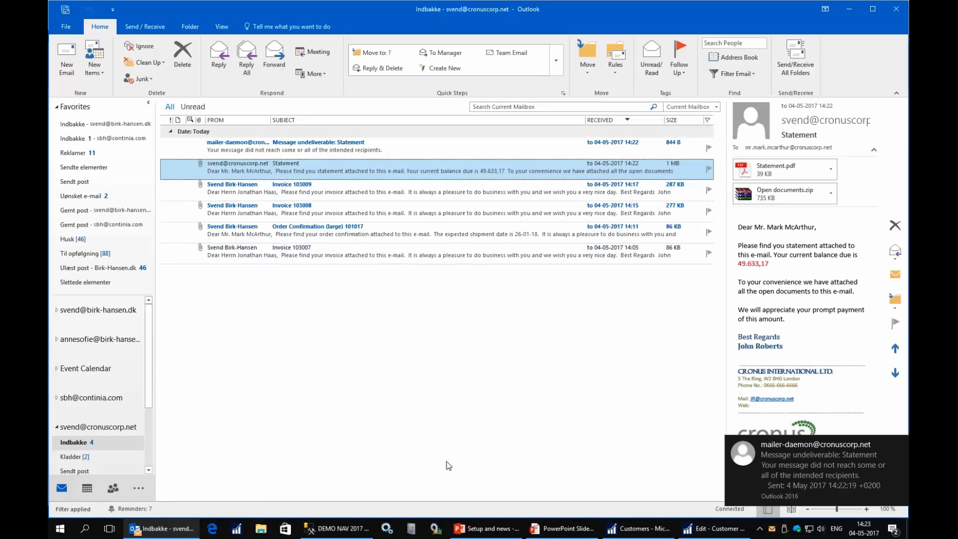
left_click(560, 531)
key("Right")
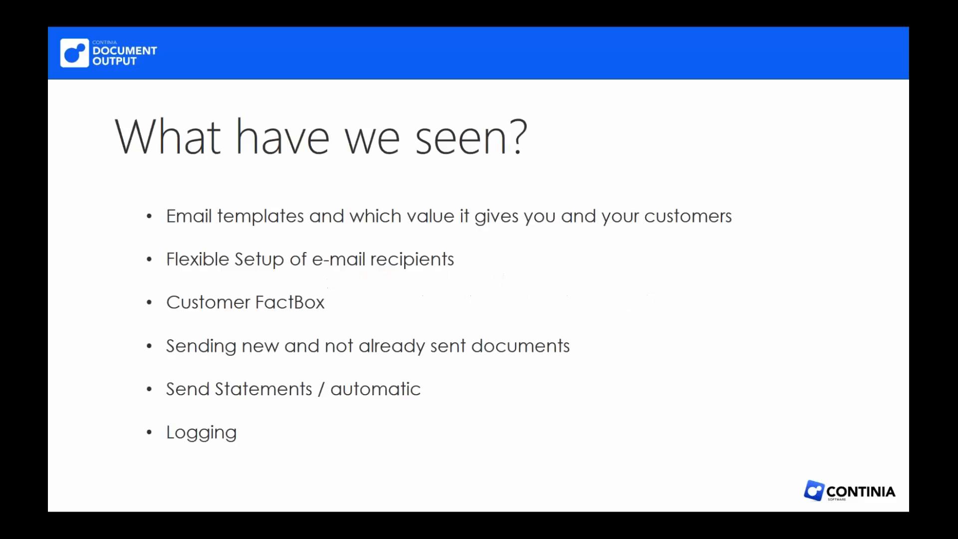